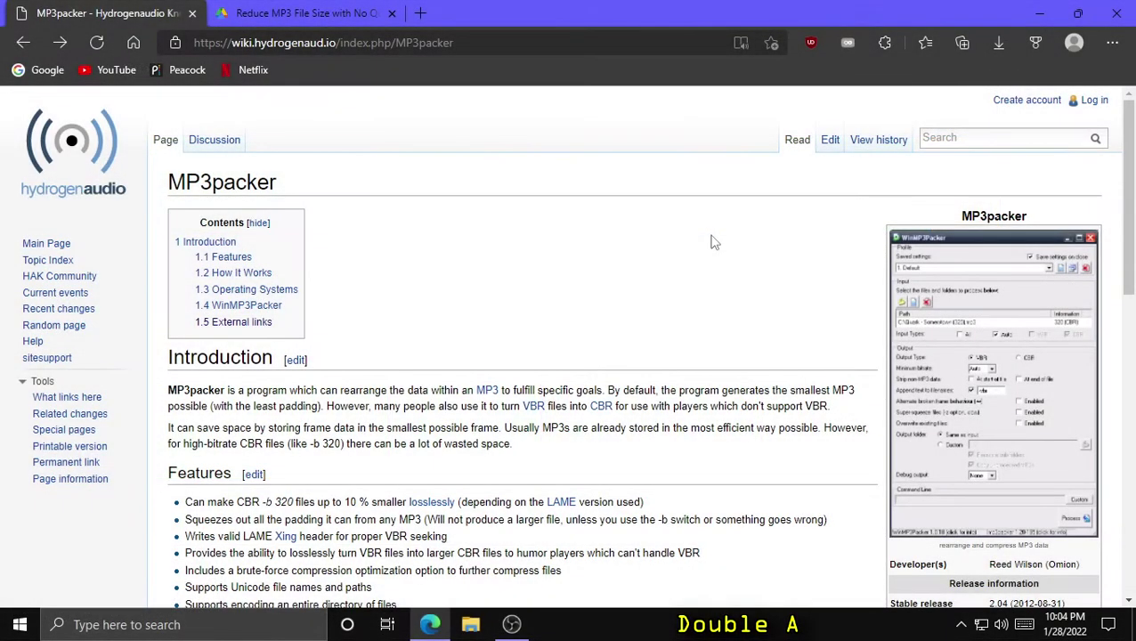
Scroll through the wiki's WinMP3Packer download links, then switch to the Google Drive folder tab
{"action": "scroll", "coordinate": [712, 242], "scroll_direction": "down", "scroll_amount": 15}
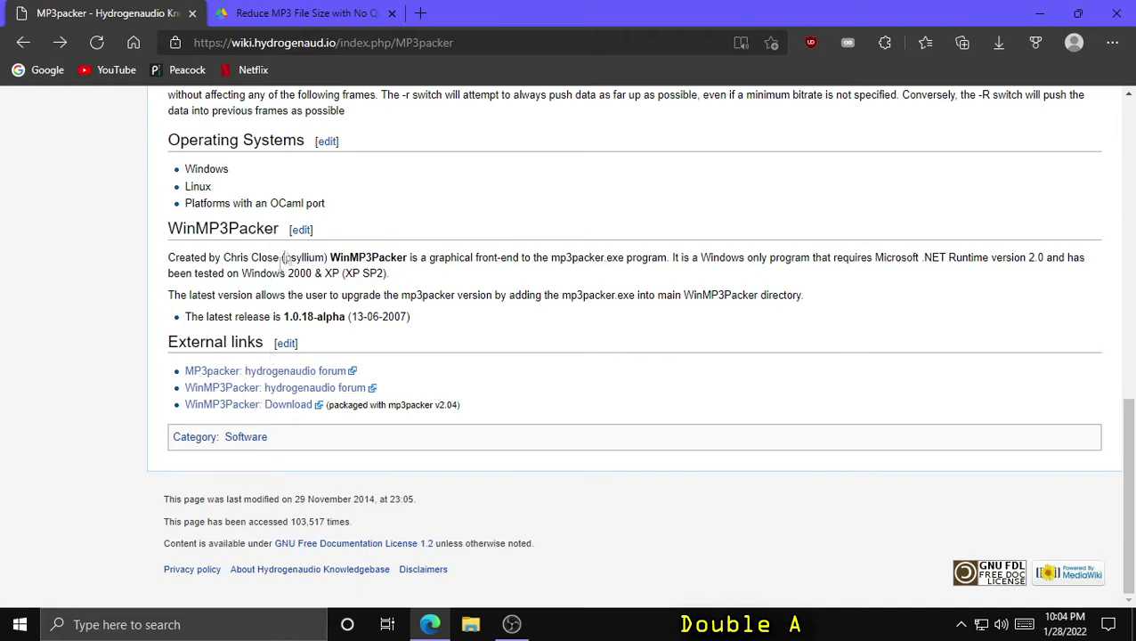
{"action": "left_click", "coordinate": [279, 9]}
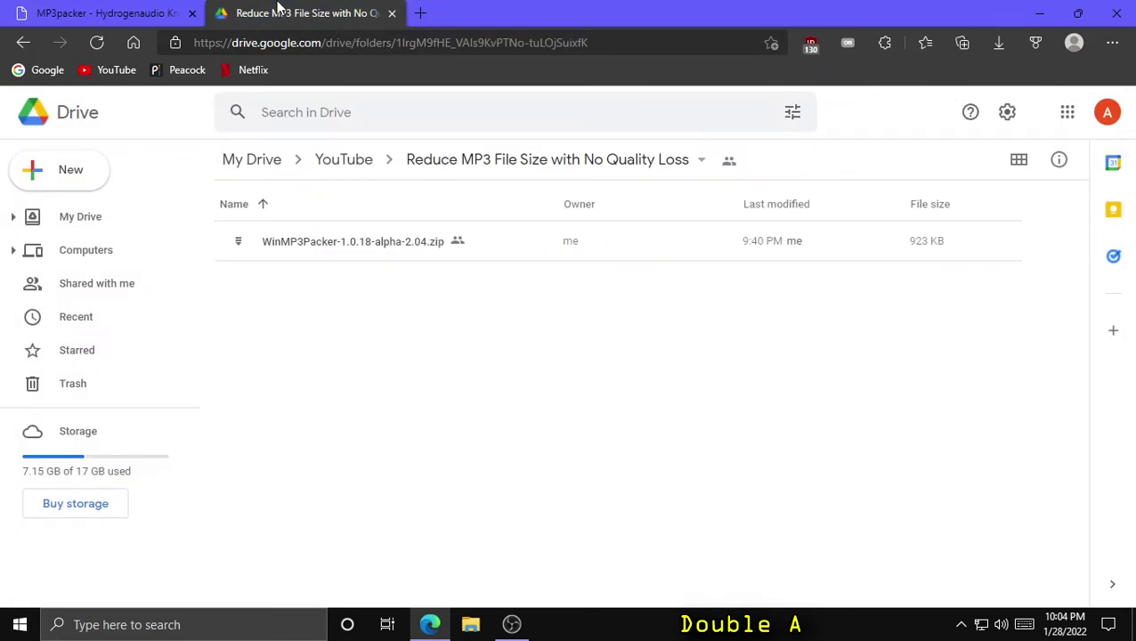
Download WinMP3Packer-1.0.18-alpha-2.04.zip from Google Drive using Save as
{"action": "left_click", "coordinate": [436, 250]}
{"action": "right_click", "coordinate": [435, 247]}
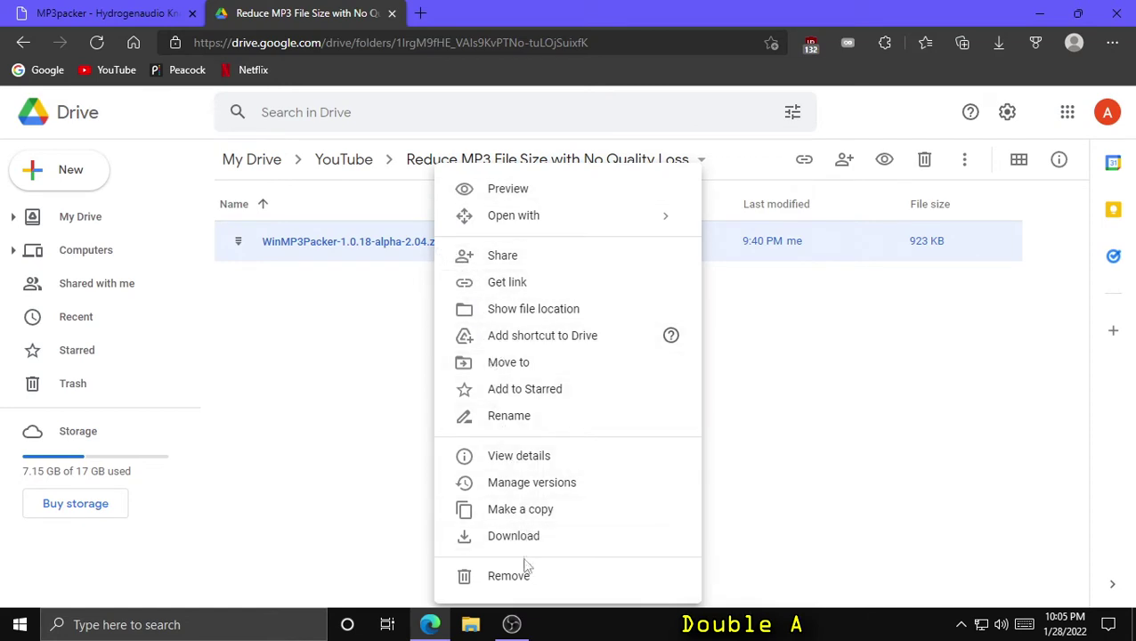
{"action": "left_click", "coordinate": [520, 540]}
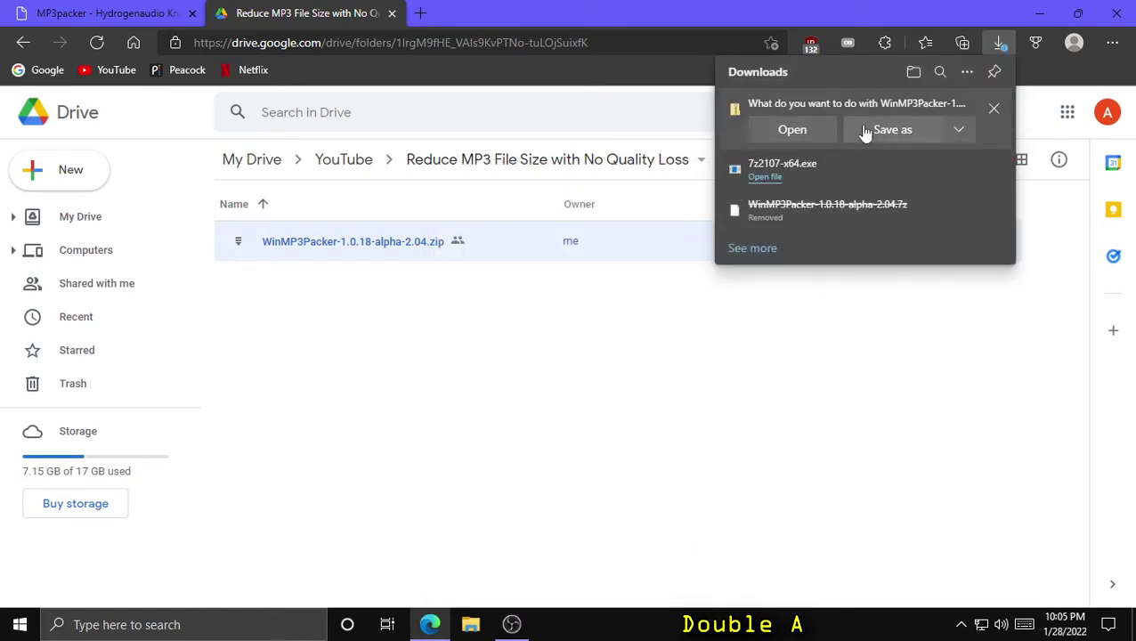
{"action": "left_click", "coordinate": [859, 131]}
{"action": "left_click", "coordinate": [425, 374]}
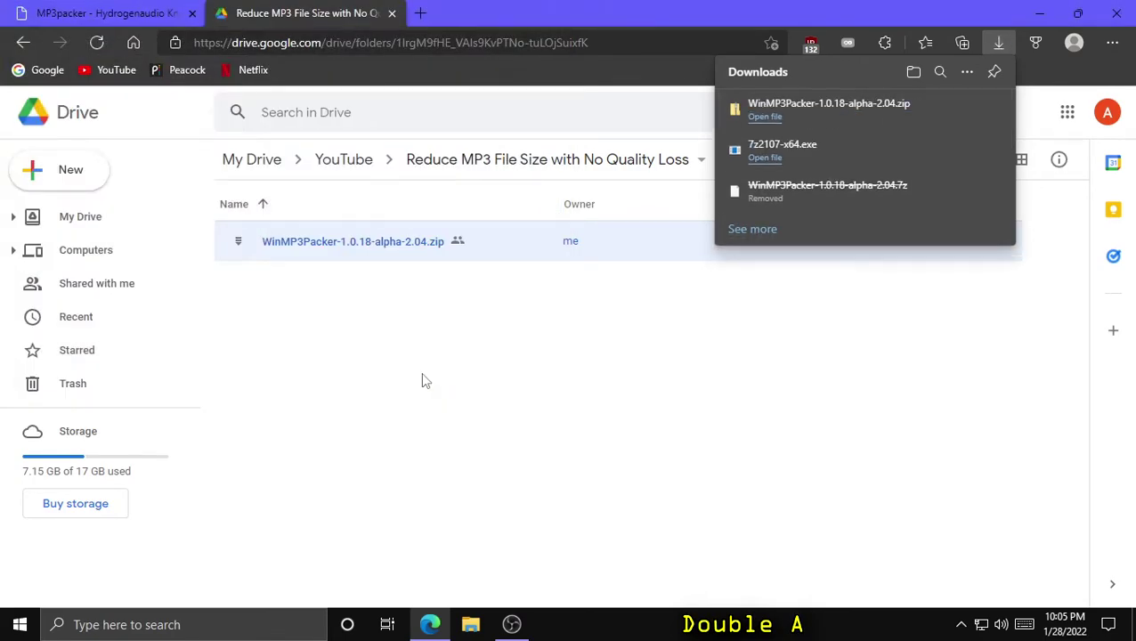
{"action": "left_click", "coordinate": [909, 70]}
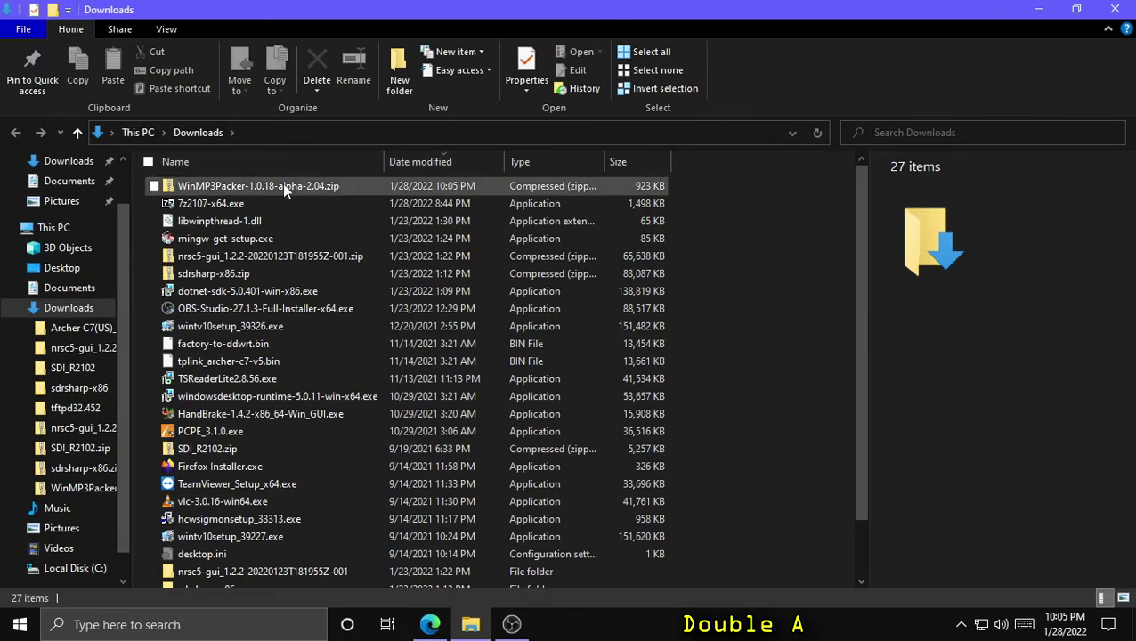
Extract the WinMP3Packer zip in Downloads and run WinMP3Packer.exe from the extracted folder
{"action": "left_click", "coordinate": [283, 184]}
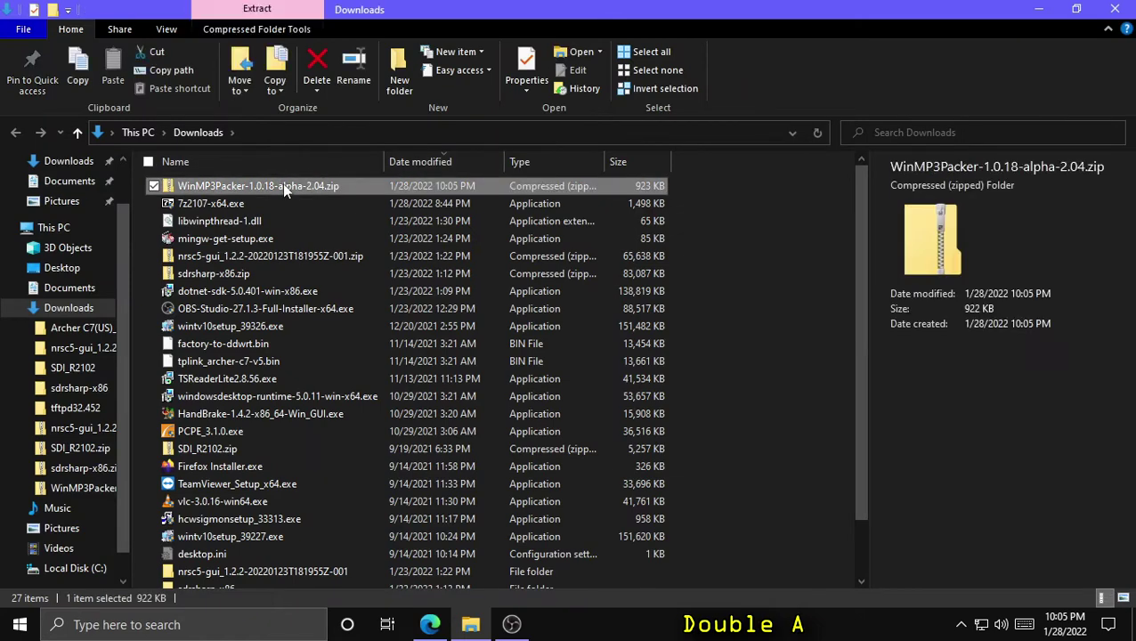
{"action": "right_click", "coordinate": [230, 183]}
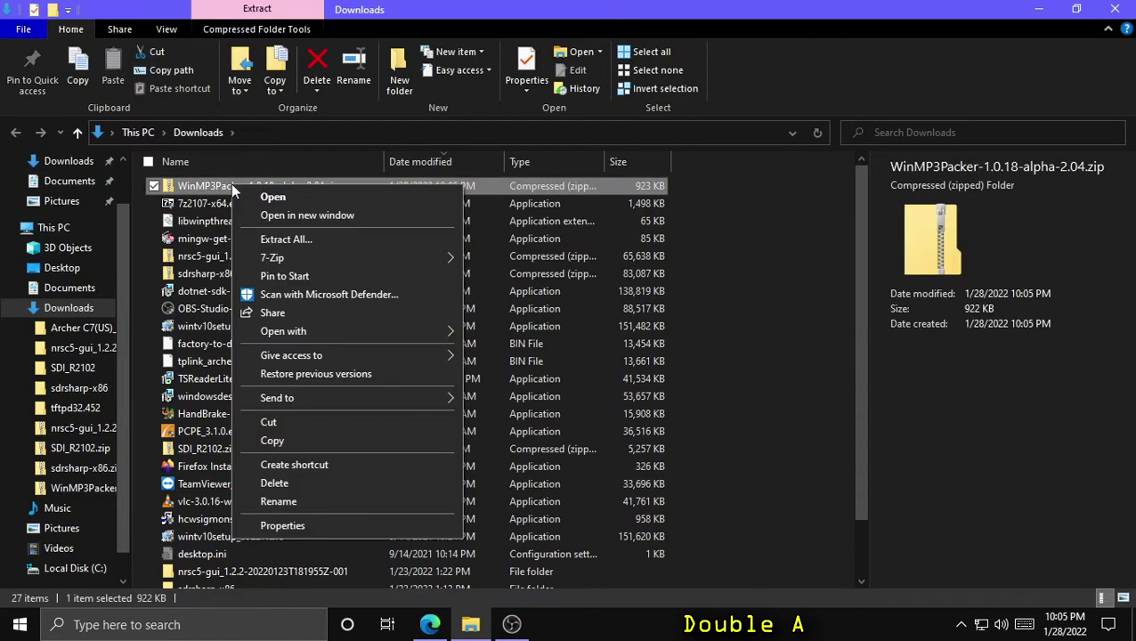
{"action": "left_click", "coordinate": [283, 243]}
{"action": "left_click", "coordinate": [725, 472]}
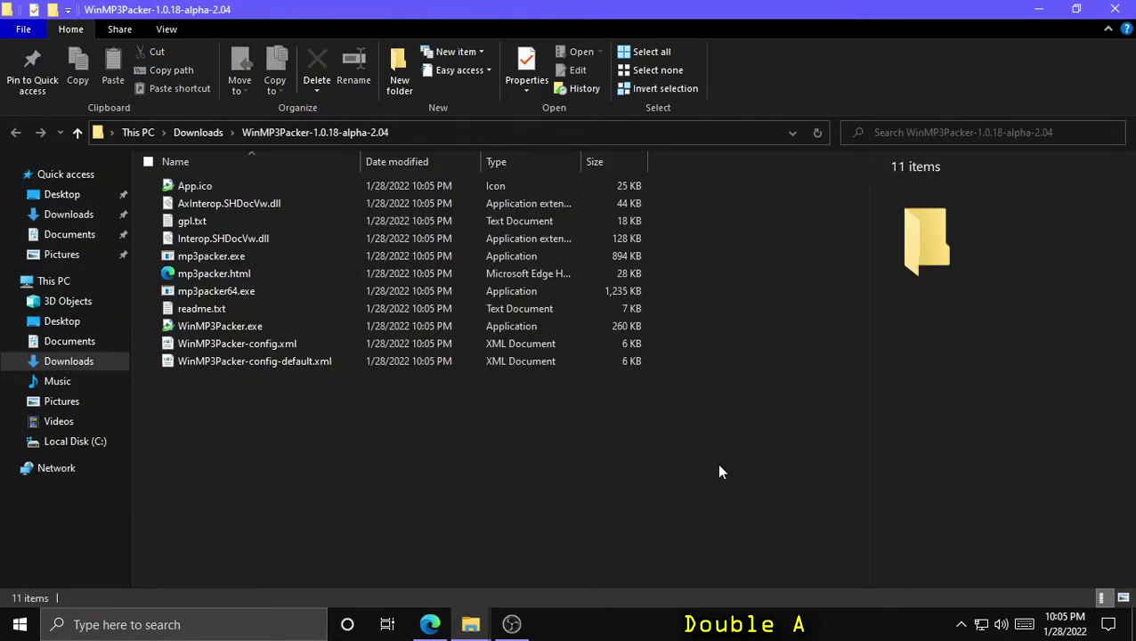
{"action": "double_click", "coordinate": [249, 329]}
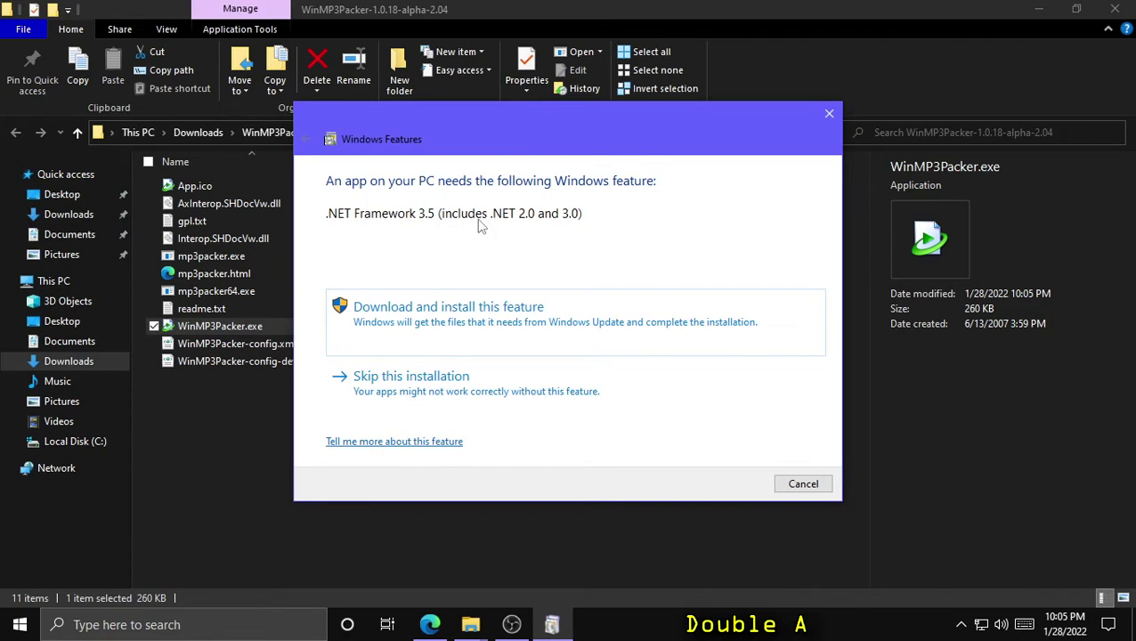
Install .NET Framework 3.5 through Windows Features, then relaunch WinMP3Packer.exe
{"action": "left_click", "coordinate": [461, 317]}
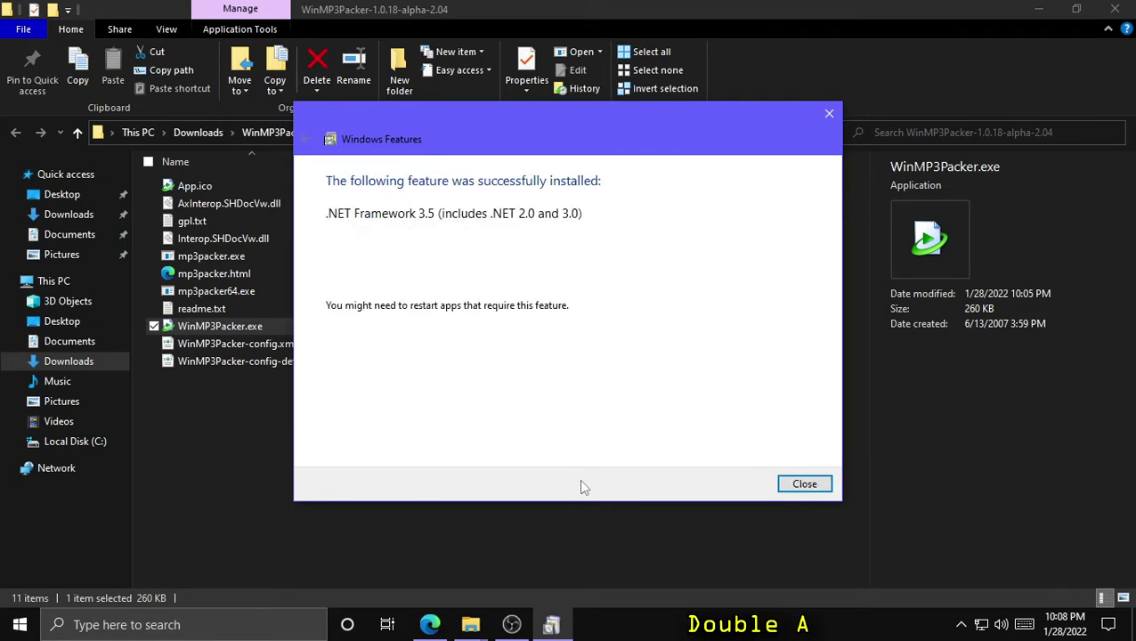
{"action": "left_click", "coordinate": [787, 488]}
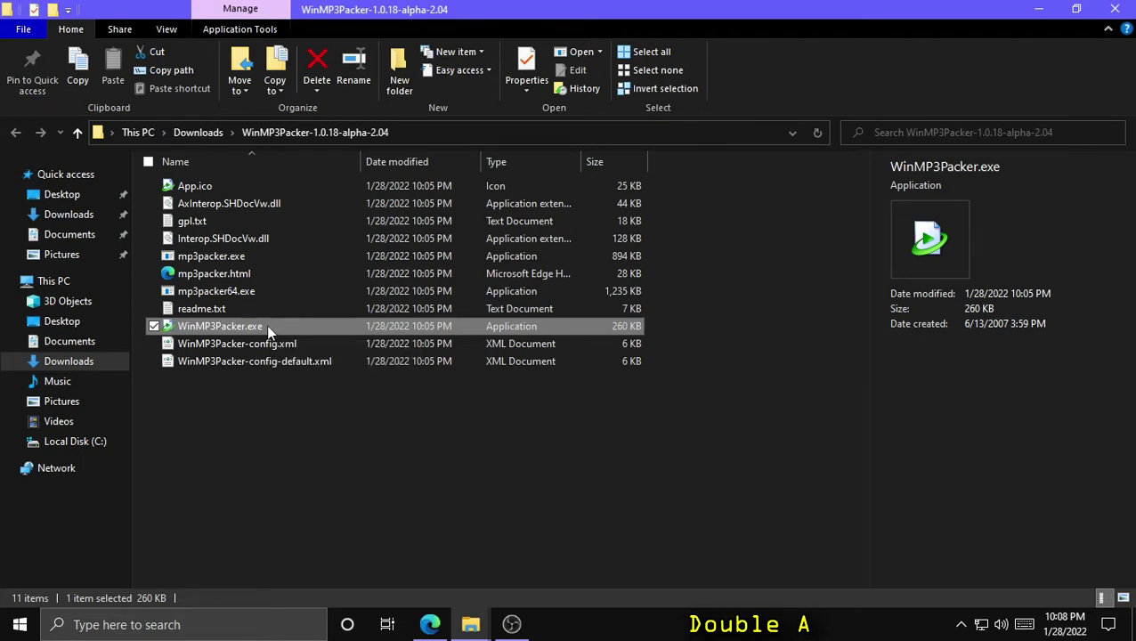
{"action": "double_click", "coordinate": [220, 326]}
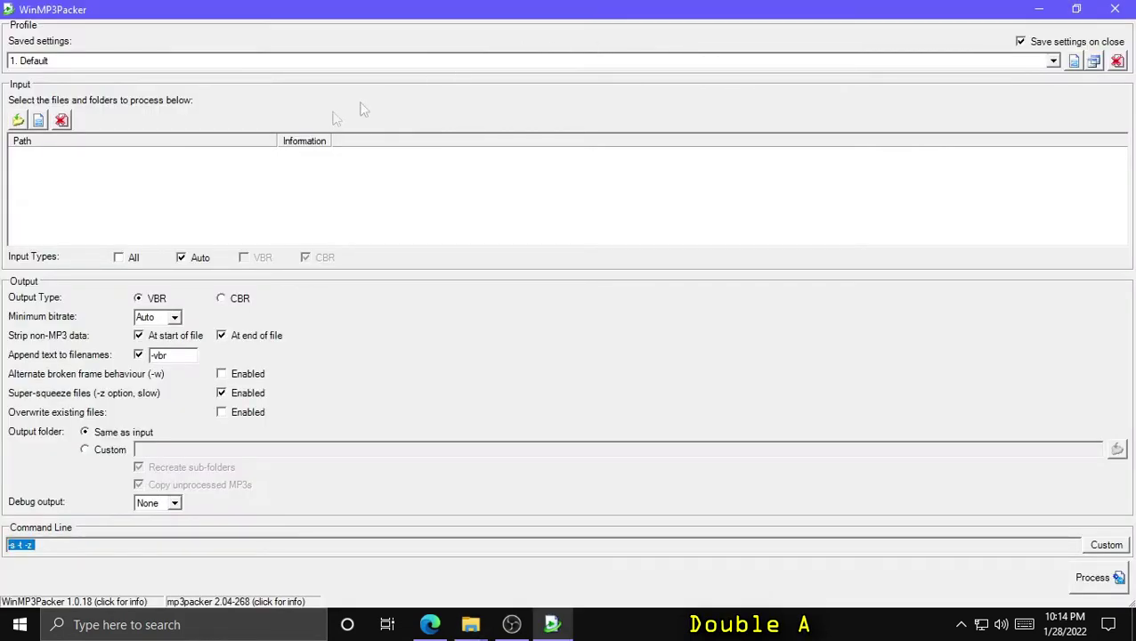
Add the Music > Full Size MP3s folder to WinMP3Packer's input list
{"action": "left_click", "coordinate": [19, 122]}
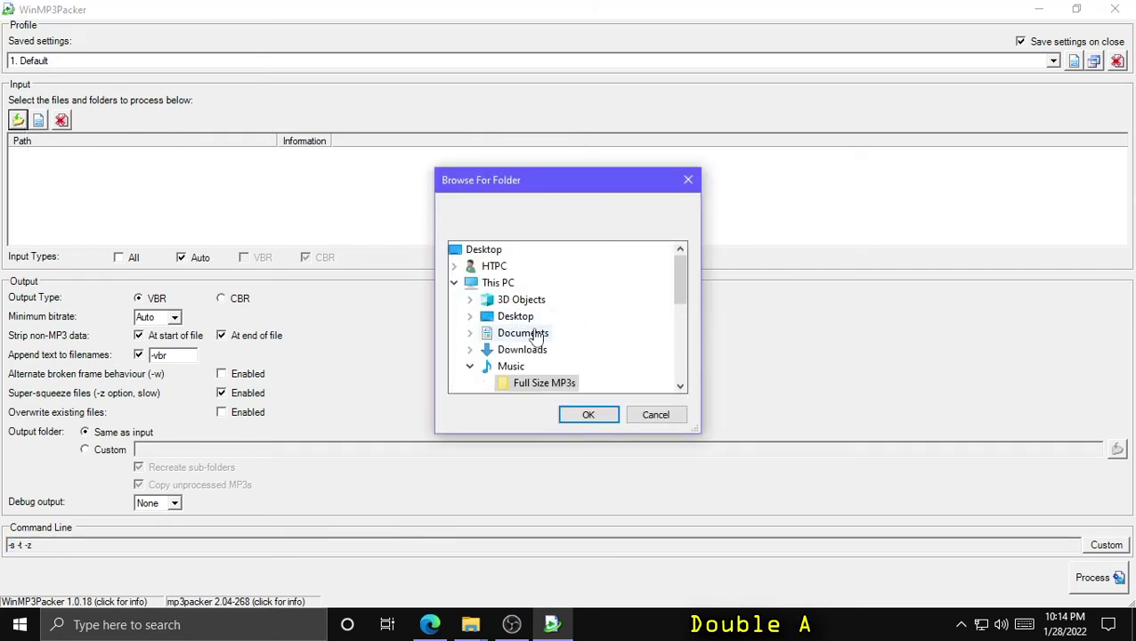
{"action": "scroll", "coordinate": [532, 332], "scroll_direction": "down", "scroll_amount": 1}
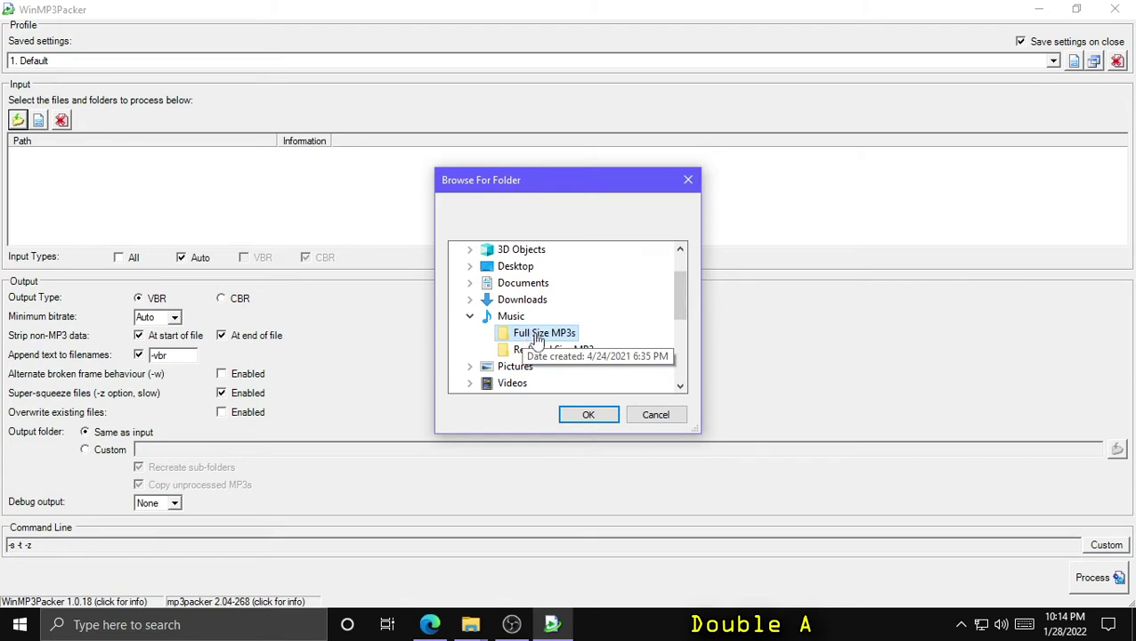
{"action": "left_click", "coordinate": [546, 335]}
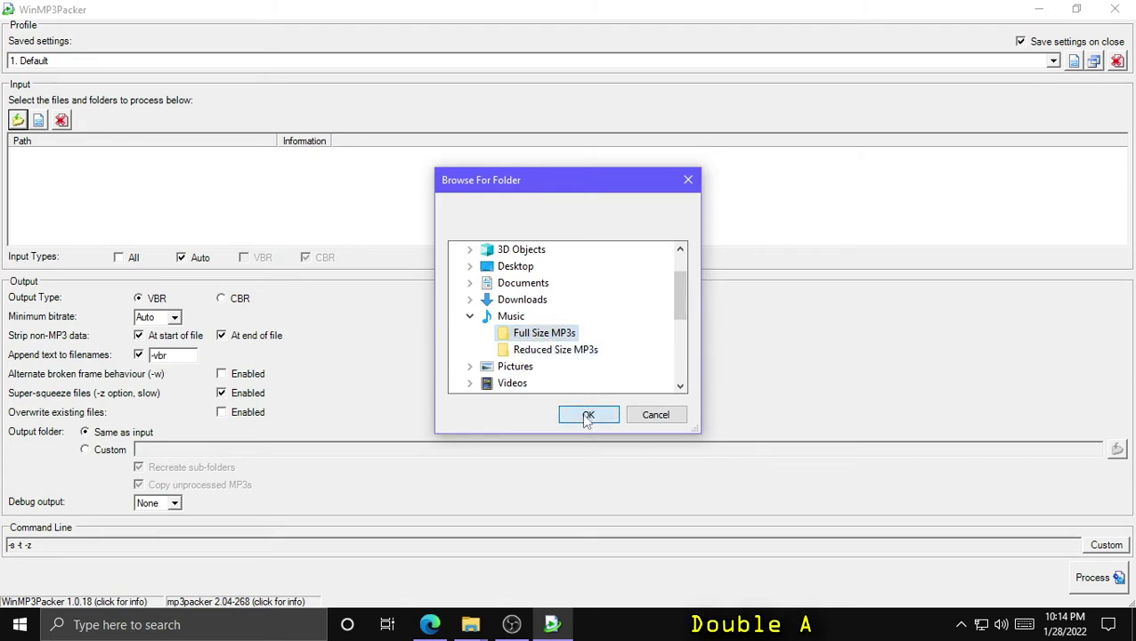
{"action": "left_click", "coordinate": [587, 416]}
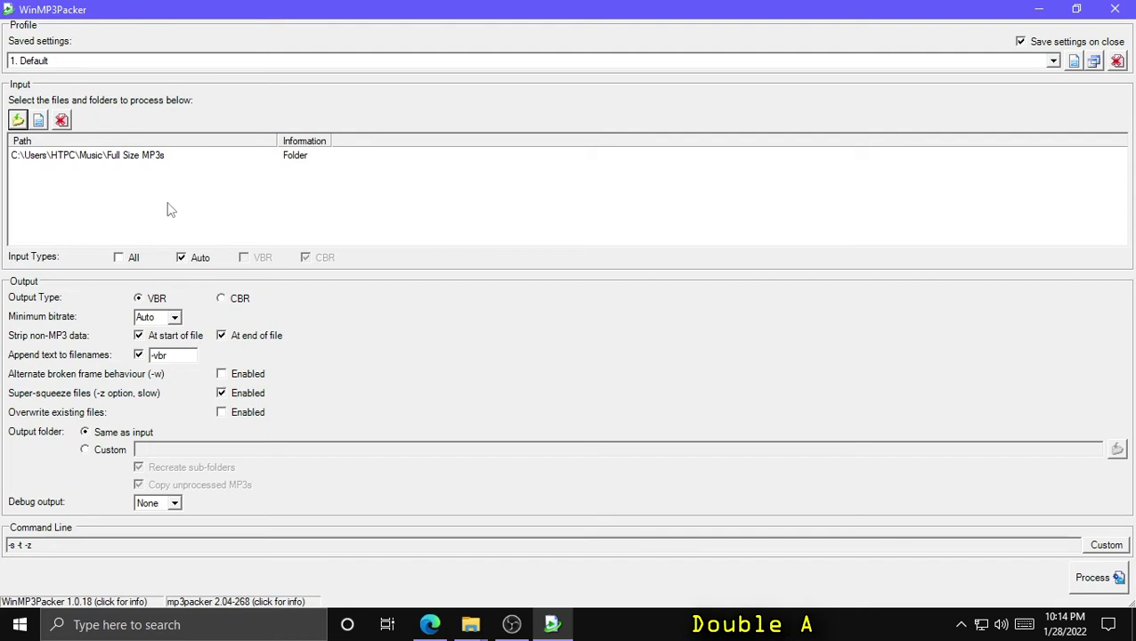
{"action": "left_click", "coordinate": [38, 121]}
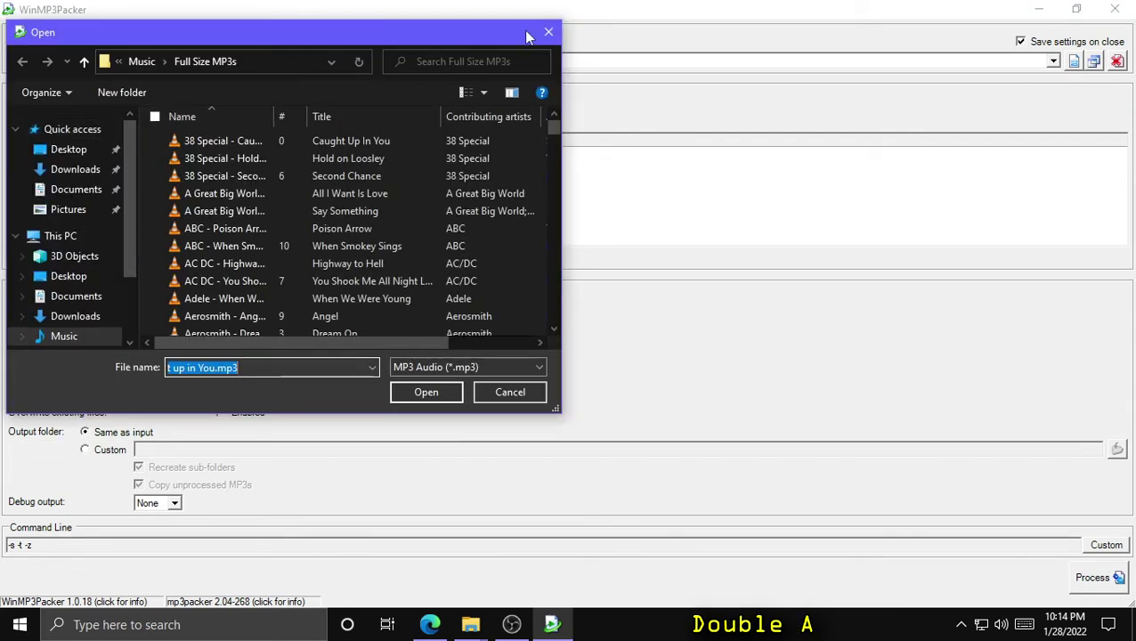
{"action": "left_click", "coordinate": [539, 33]}
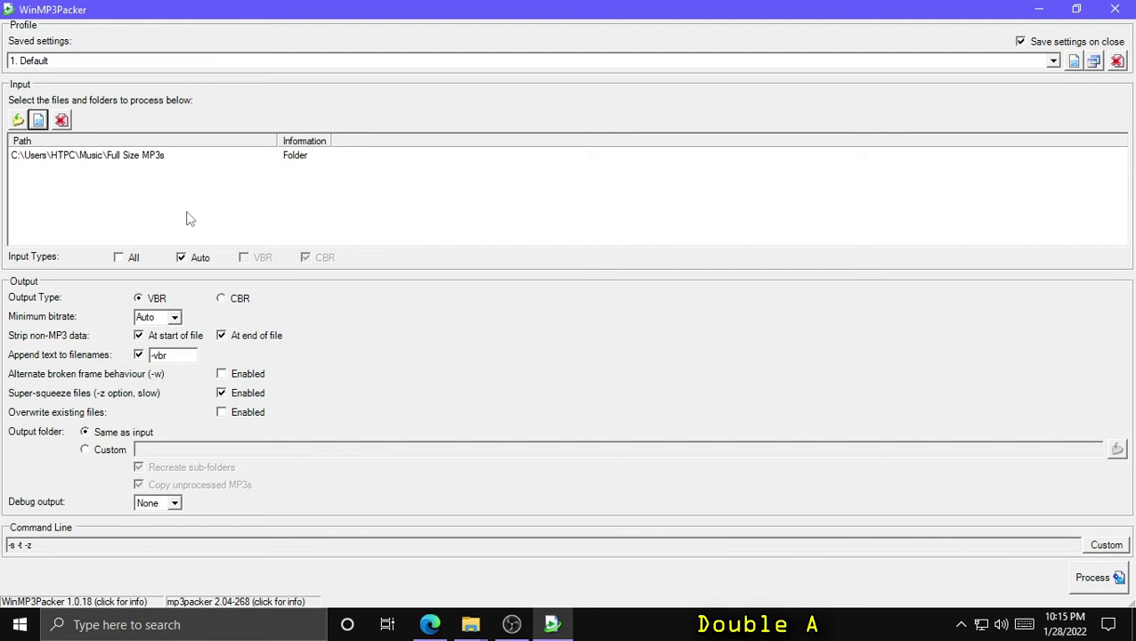
Check All next to Input Types so both VBR and CBR MP3s are accepted
{"action": "left_click", "coordinate": [119, 258]}
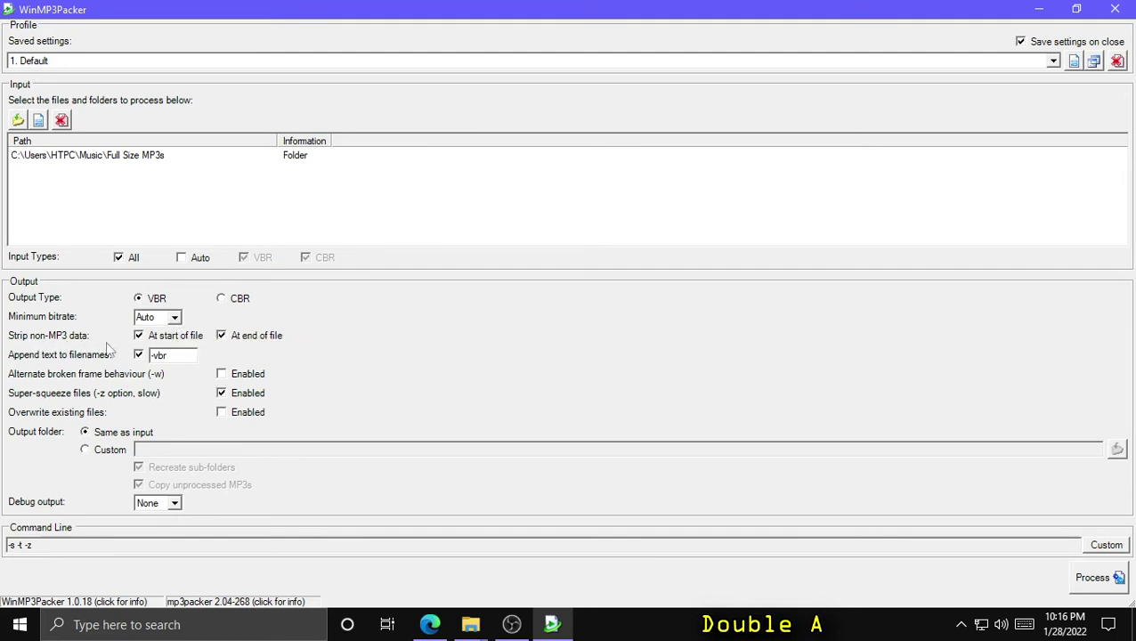
Turn off stripping non-MP3 data at file start and end, leaving command line '-z'
{"action": "left_click", "coordinate": [140, 339]}
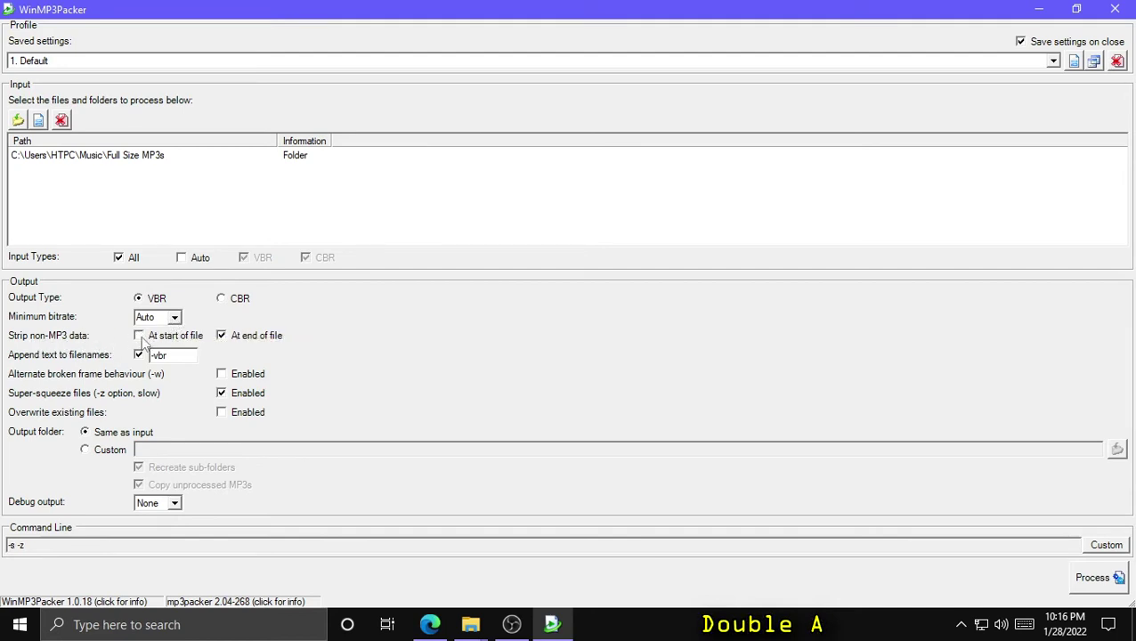
{"action": "left_click", "coordinate": [221, 337]}
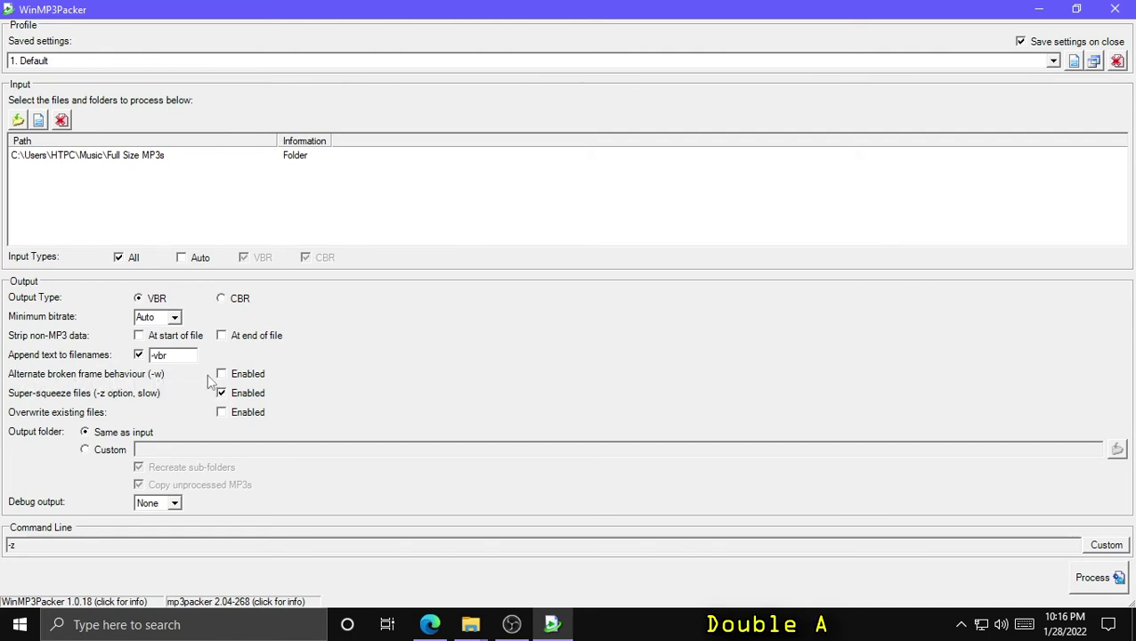
Enable alternate broken frame behaviour (-w) so the command line reads '-w -z'
{"action": "mouse_move", "coordinate": [226, 382]}
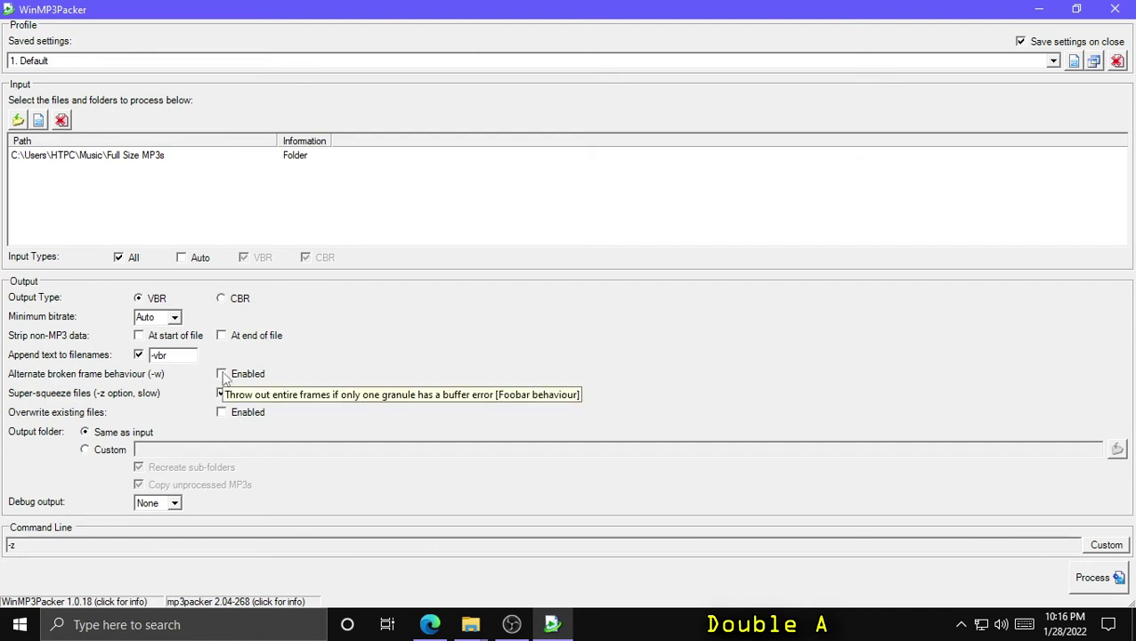
{"action": "left_click", "coordinate": [224, 378]}
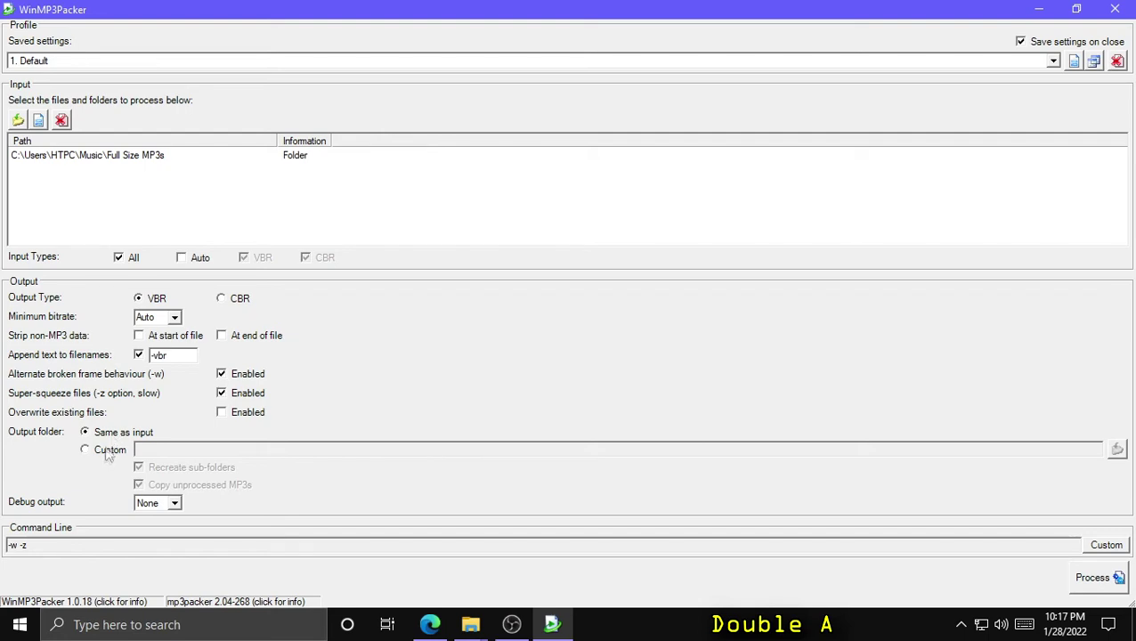
{"action": "left_click", "coordinate": [105, 456]}
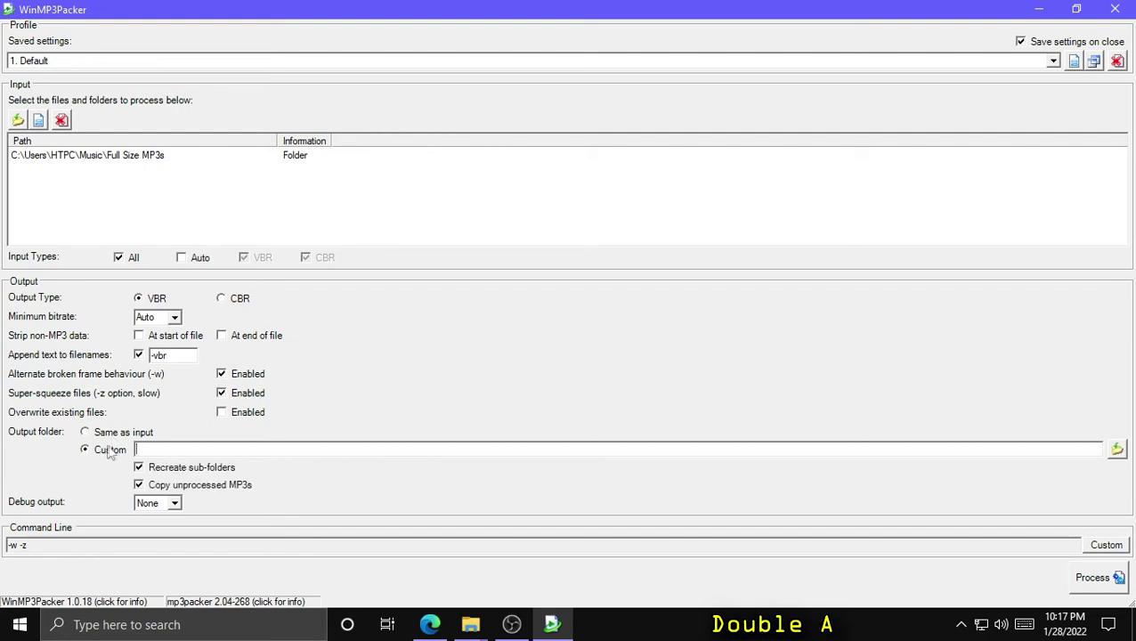
Set the custom output folder to Music > Reduced Size MP3s and start processing
{"action": "left_click", "coordinate": [1117, 450]}
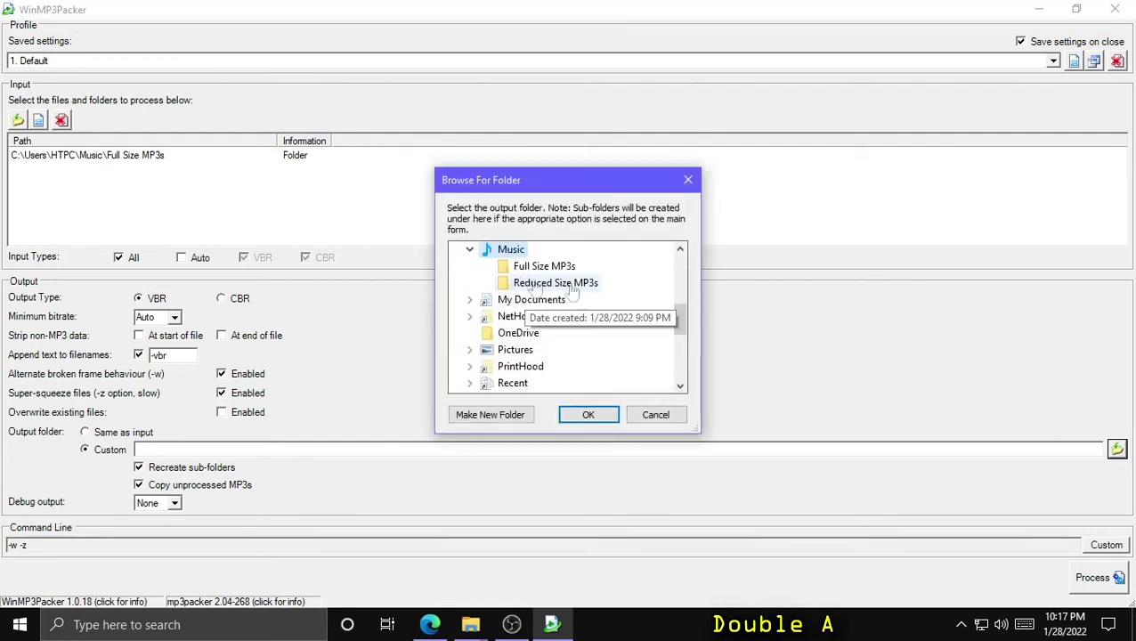
{"action": "left_click", "coordinate": [574, 285]}
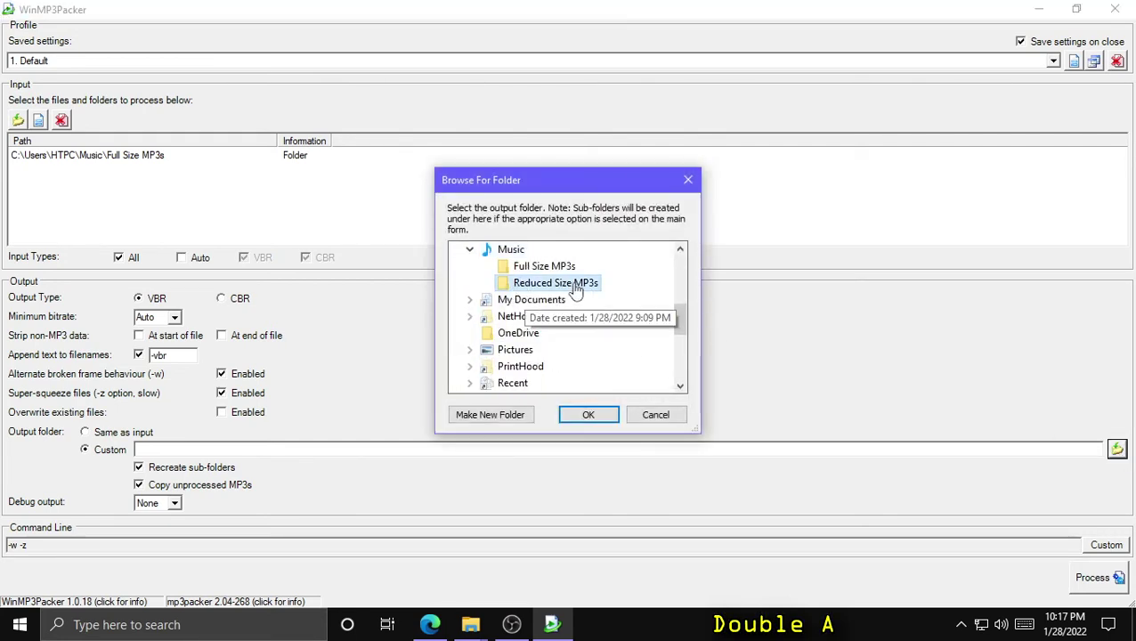
{"action": "left_click", "coordinate": [586, 415]}
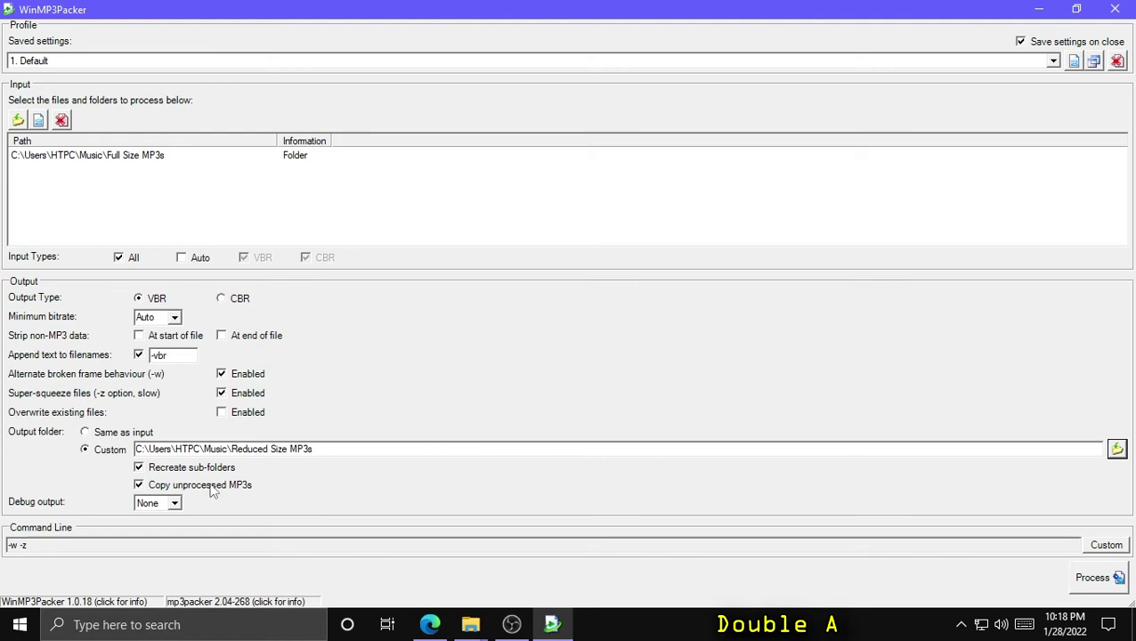
{"action": "key", "text": "Tab"}
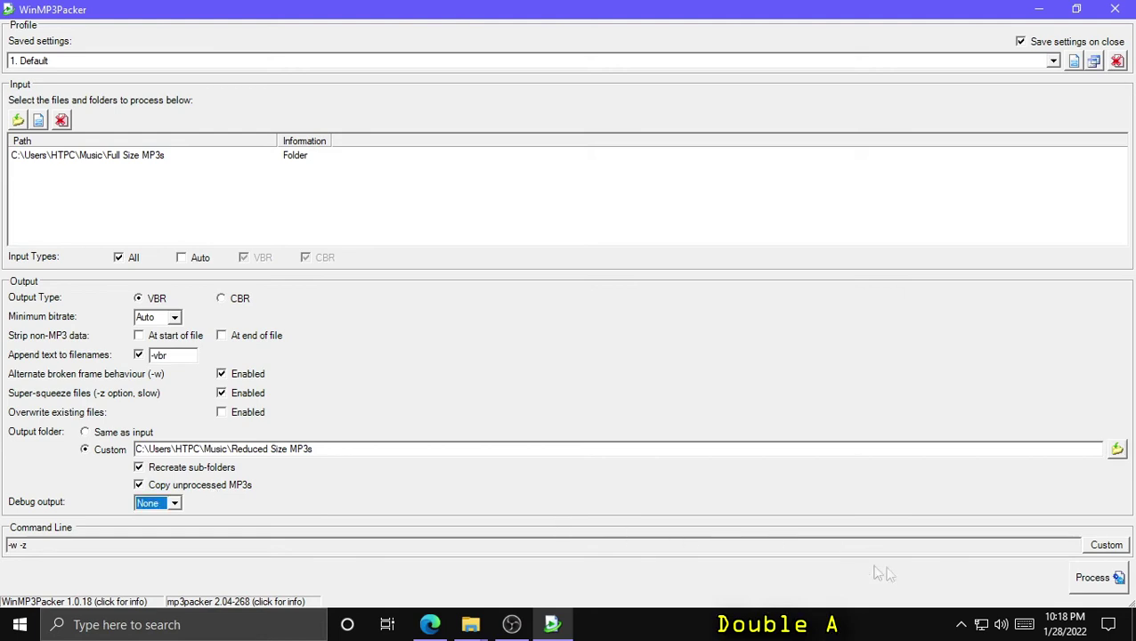
{"action": "left_click", "coordinate": [1080, 576]}
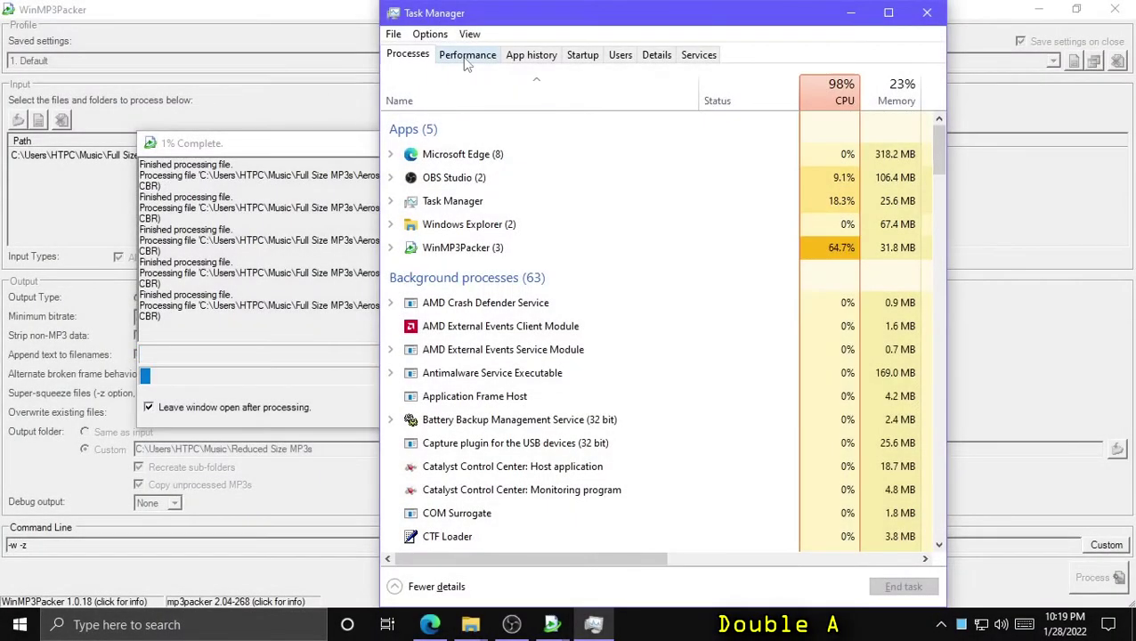
Switch Task Manager to the Performance tab to watch CPU usage during packing
{"action": "left_click", "coordinate": [466, 56]}
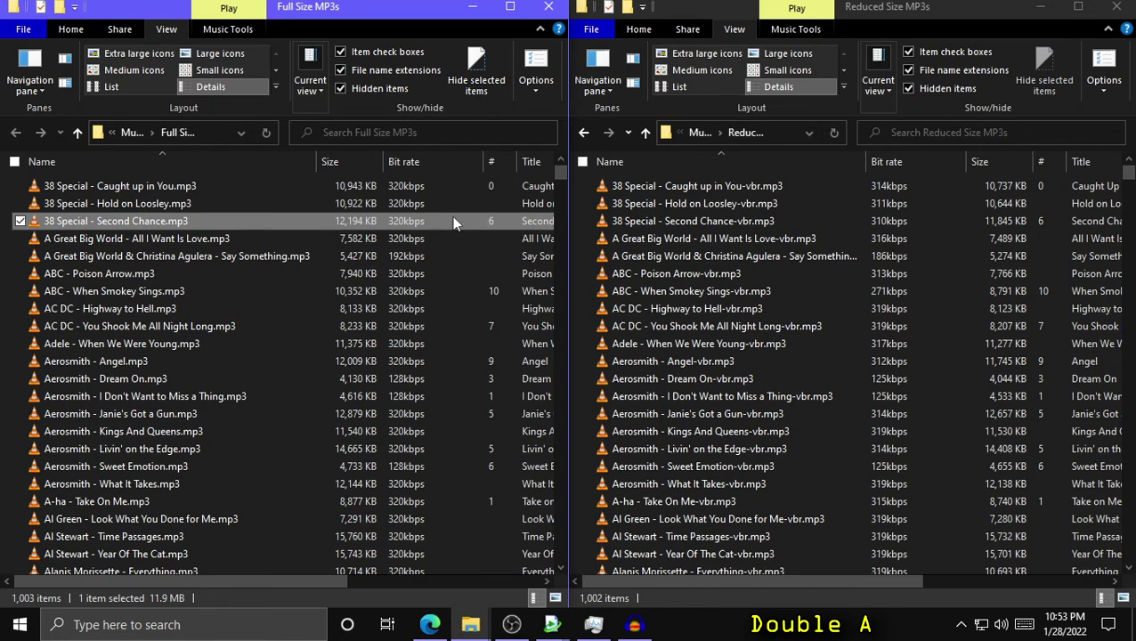
{"action": "left_click", "coordinate": [5, 188]}
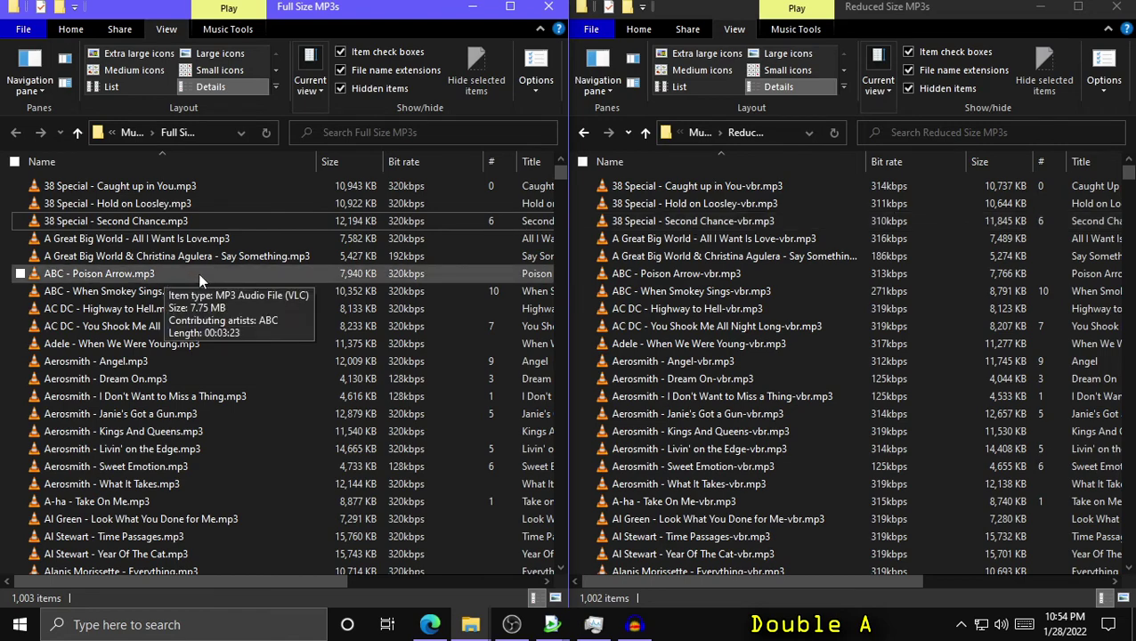
Scroll both Explorer file lists to the Billy Idol tracks, then bring Audacity to the front
{"action": "scroll", "coordinate": [197, 273], "scroll_direction": "down", "scroll_amount": 15}
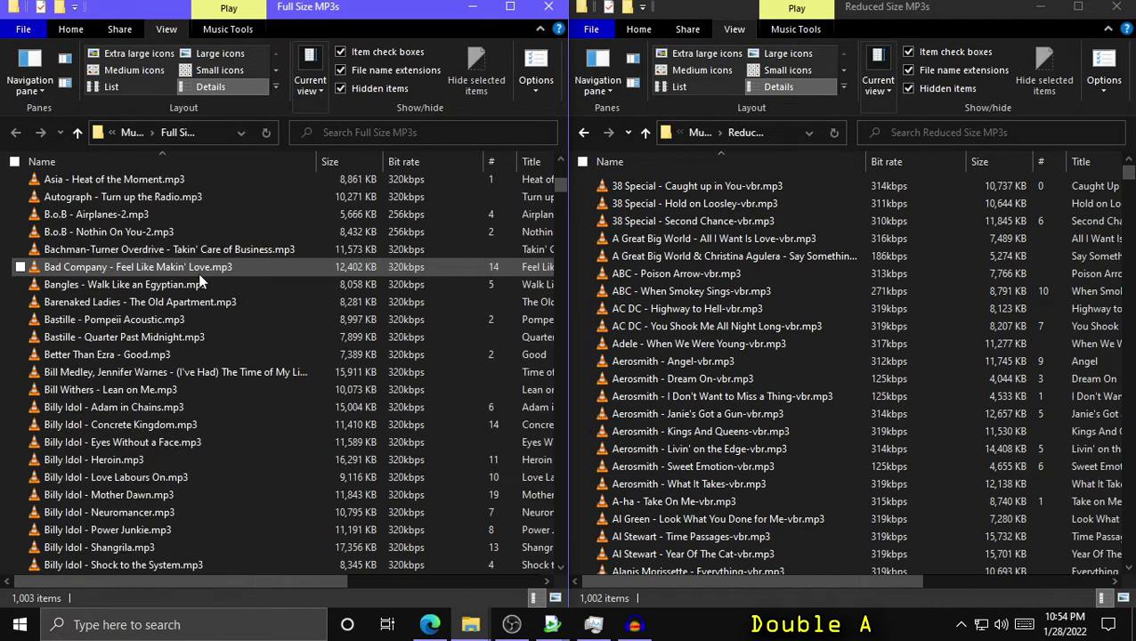
{"action": "scroll", "coordinate": [198, 272], "scroll_direction": "down", "scroll_amount": 5}
{"action": "scroll", "coordinate": [817, 374], "scroll_direction": "down", "scroll_amount": 5}
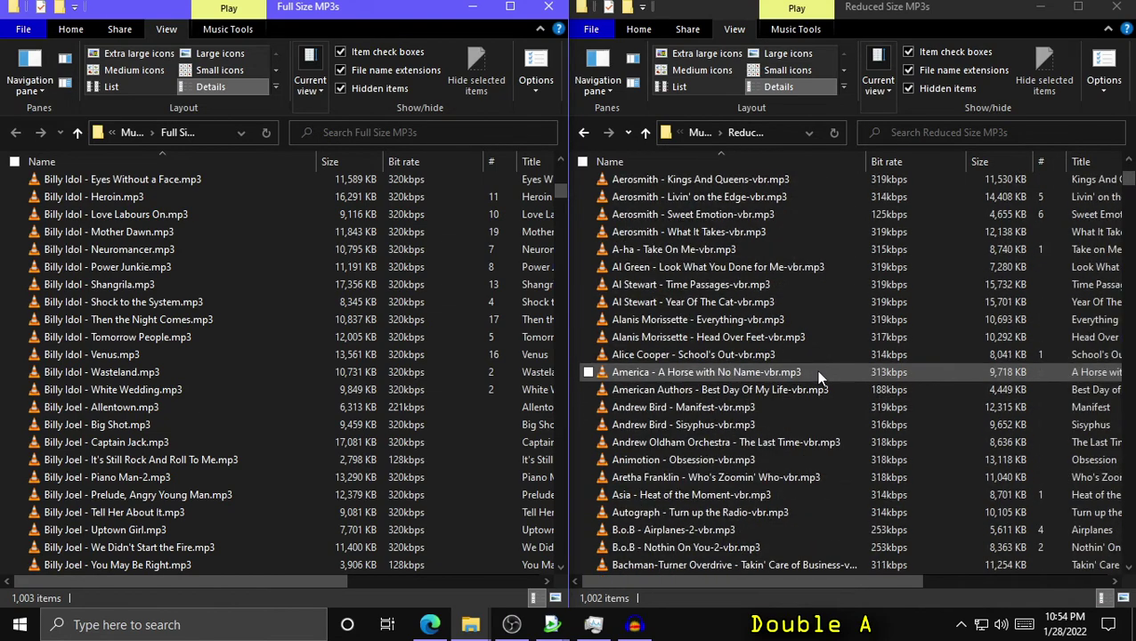
{"action": "scroll", "coordinate": [819, 378], "scroll_direction": "down", "scroll_amount": 11}
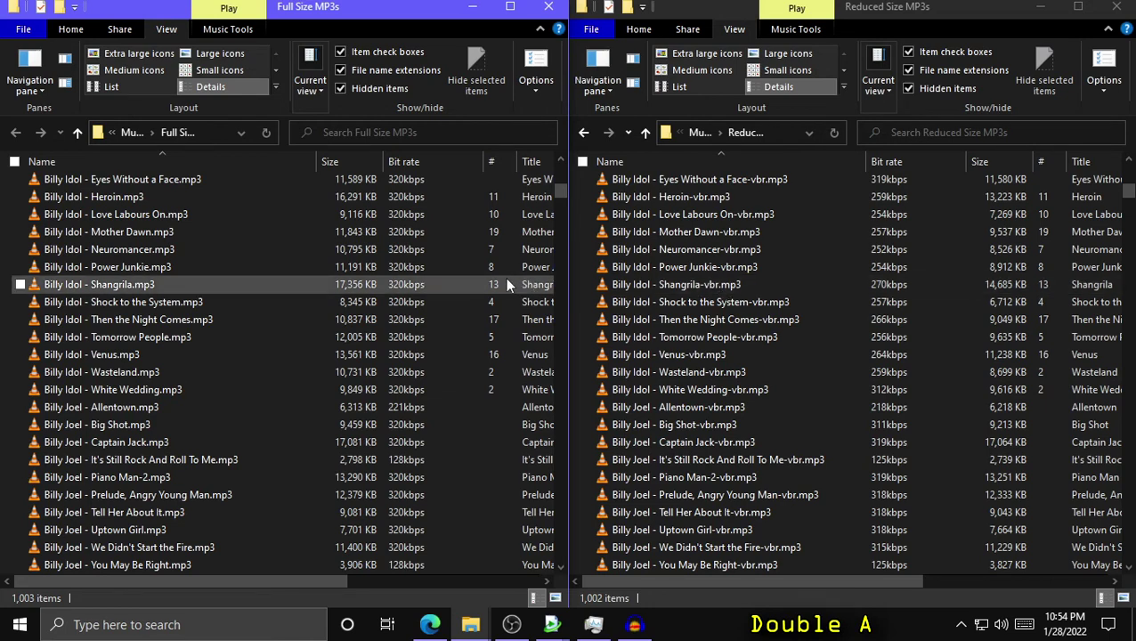
{"action": "scroll", "coordinate": [504, 277], "scroll_direction": "up", "scroll_amount": 1}
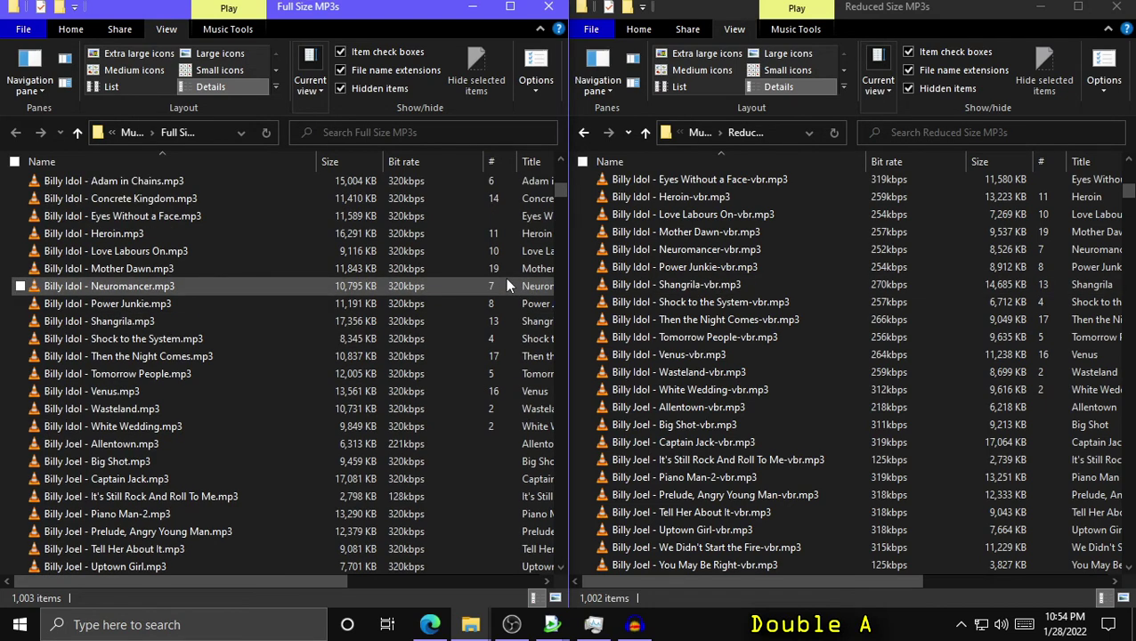
{"action": "scroll", "coordinate": [481, 280], "scroll_direction": "up", "scroll_amount": 1}
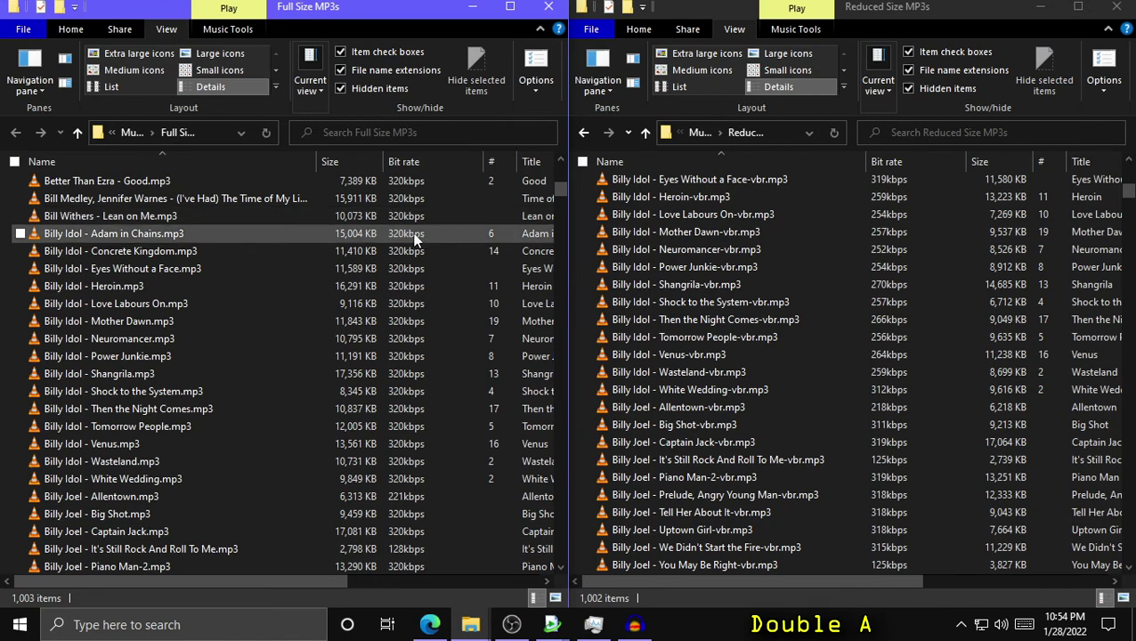
{"action": "scroll", "coordinate": [672, 245], "scroll_direction": "up", "scroll_amount": 1}
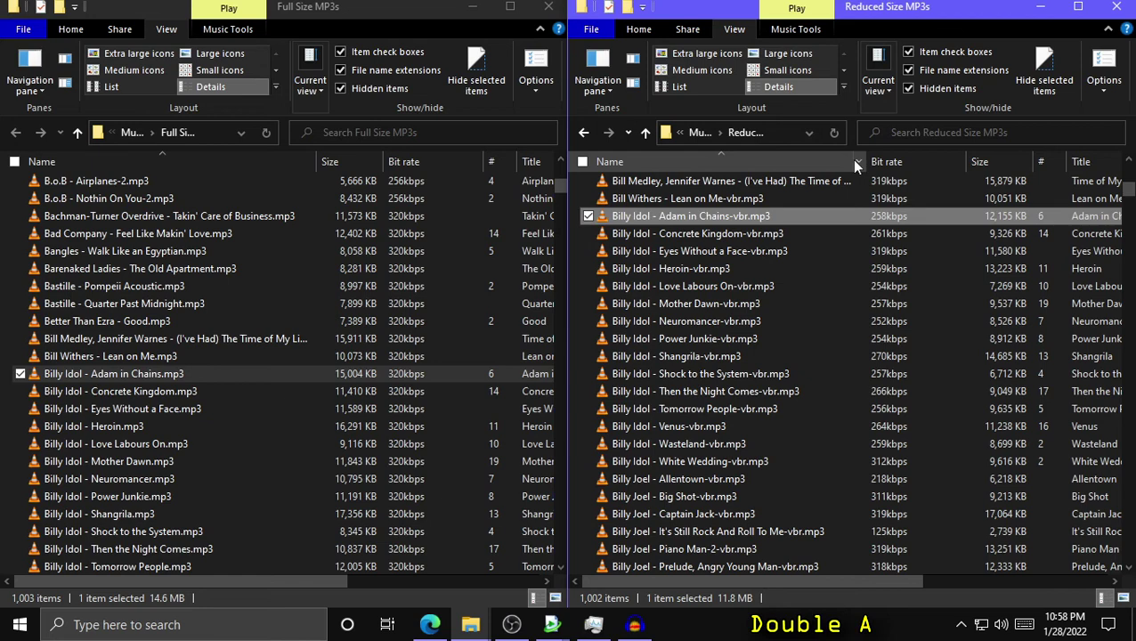
{"action": "left_click", "coordinate": [634, 626]}
Drag the original and the vbr 'Adam in Chains' MP3s into Audacity as stacked tracks, then maximize the window
{"action": "mouse_move", "coordinate": [113, 374]}
{"action": "left_mouse_down"}
{"action": "mouse_move", "coordinate": [229, 389]}
{"action": "mouse_move", "coordinate": [431, 276]}
{"action": "left_mouse_up"}
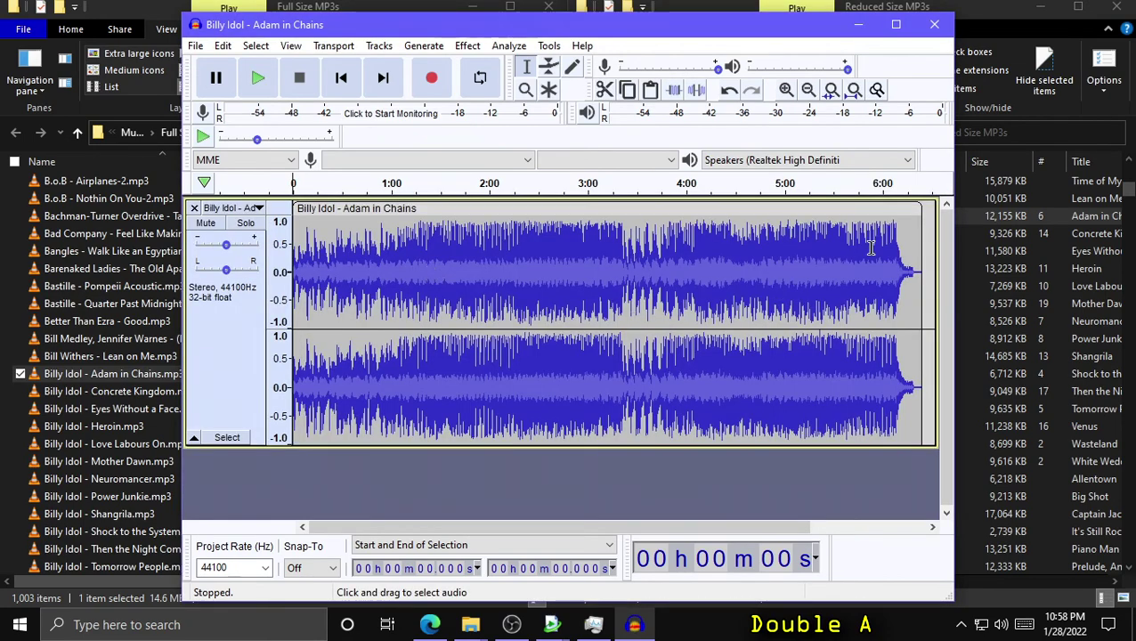
{"action": "left_click_drag", "start_coordinate": [1028, 216], "coordinate": [504, 483]}
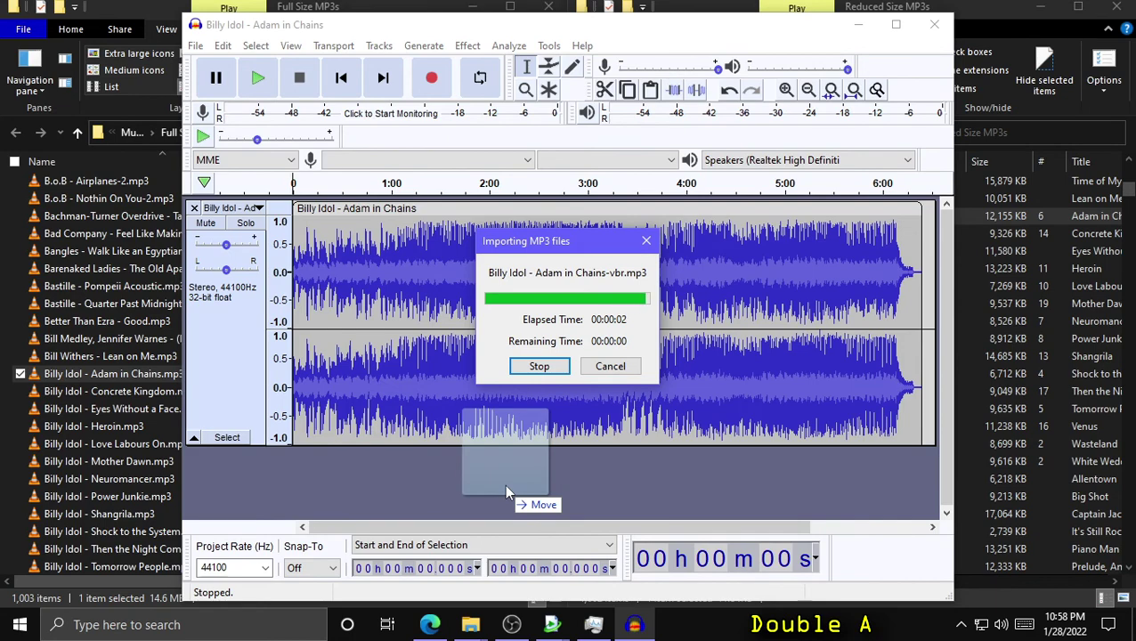
{"action": "double_click", "coordinate": [481, 27]}
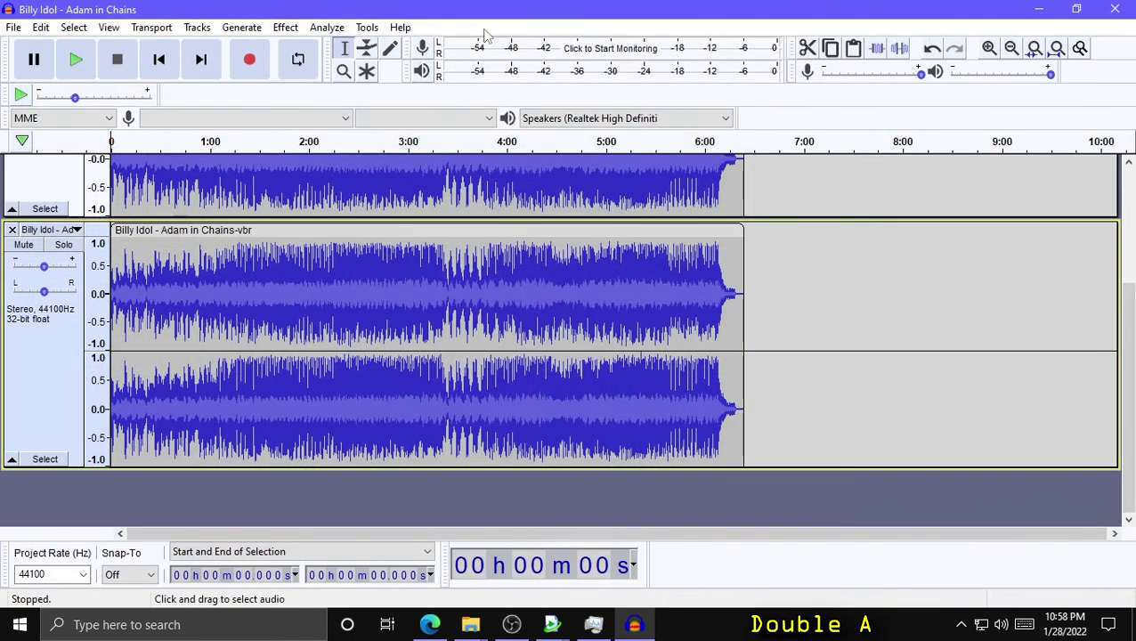
{"action": "scroll", "coordinate": [1129, 360], "scroll_direction": "up", "scroll_amount": 3}
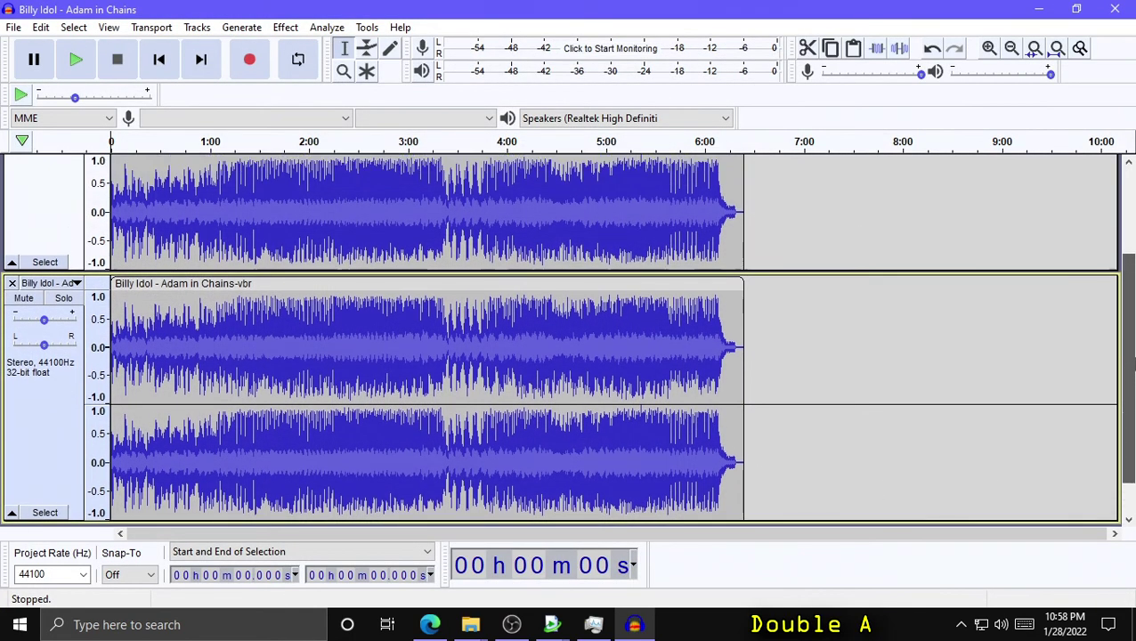
{"action": "left_click_drag", "start_coordinate": [1132, 360], "coordinate": [1132, 320]}
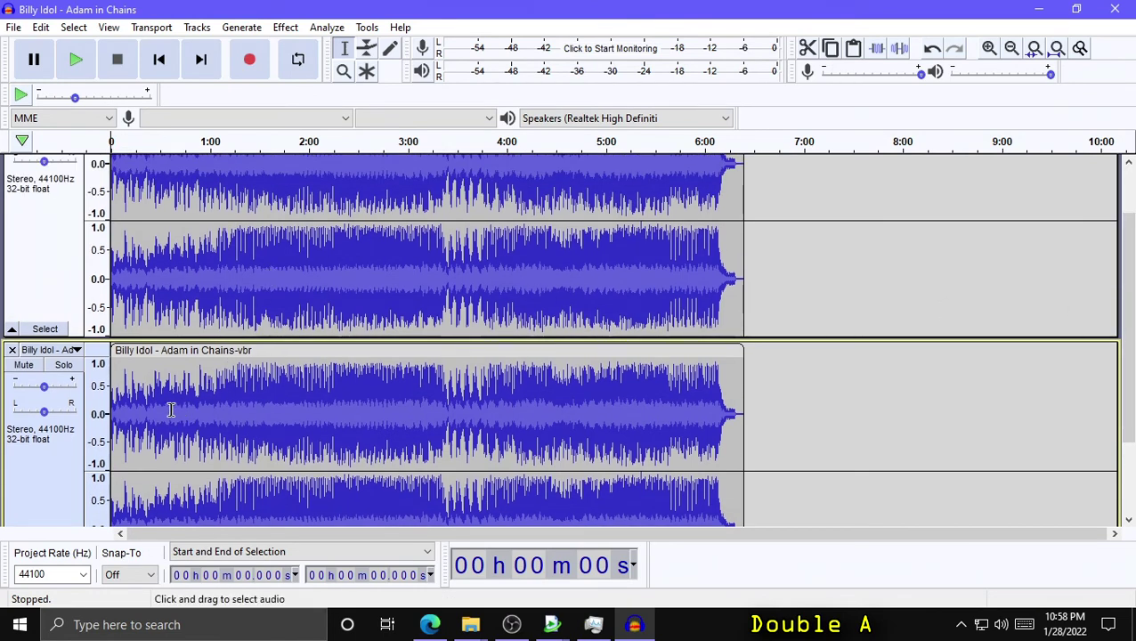
{"action": "left_click", "coordinate": [146, 403]}
{"action": "scroll", "coordinate": [146, 403], "scroll_direction": "down", "scroll_amount": 2}
Invert the waveform of the whole vbr 'Adam in Chains' clip
{"action": "double_click", "coordinate": [157, 346]}
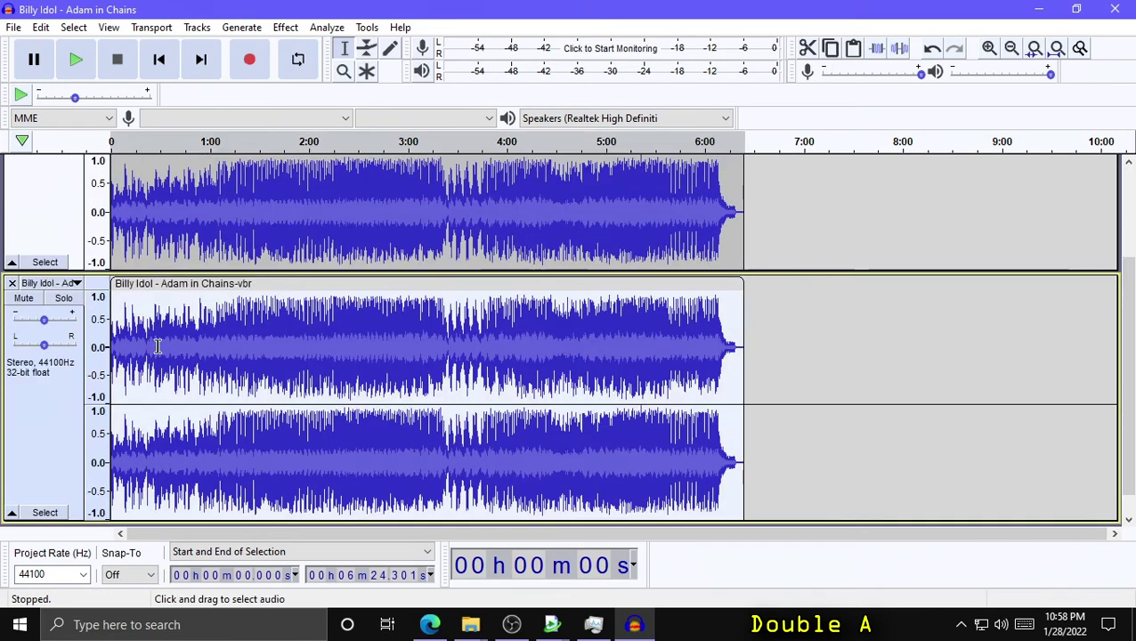
{"action": "left_click", "coordinate": [286, 28]}
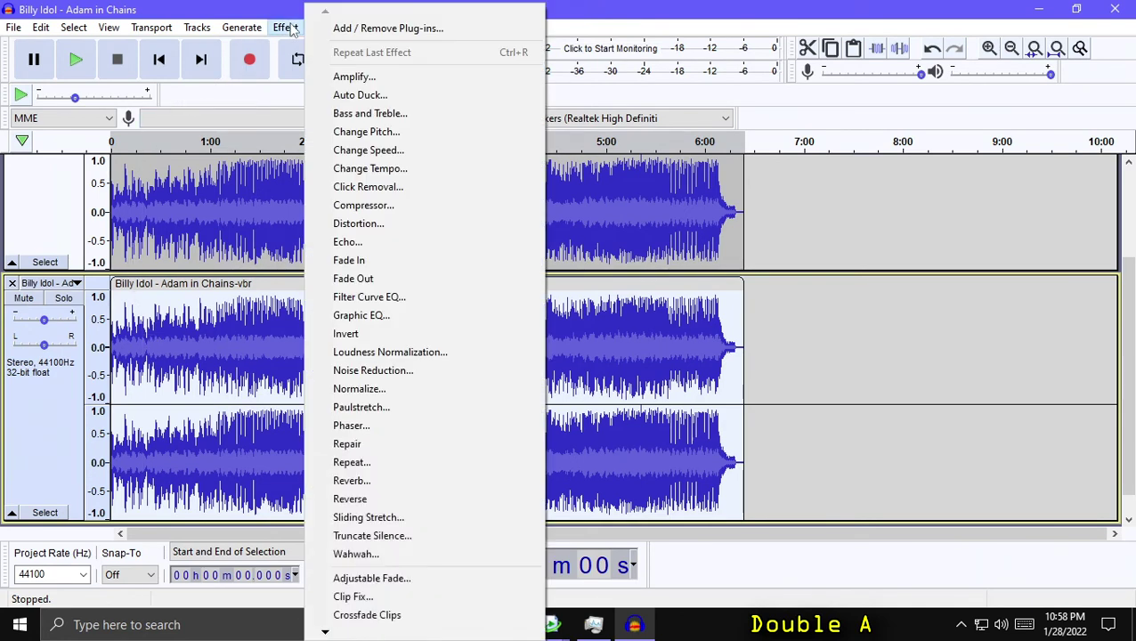
{"action": "left_click", "coordinate": [375, 336]}
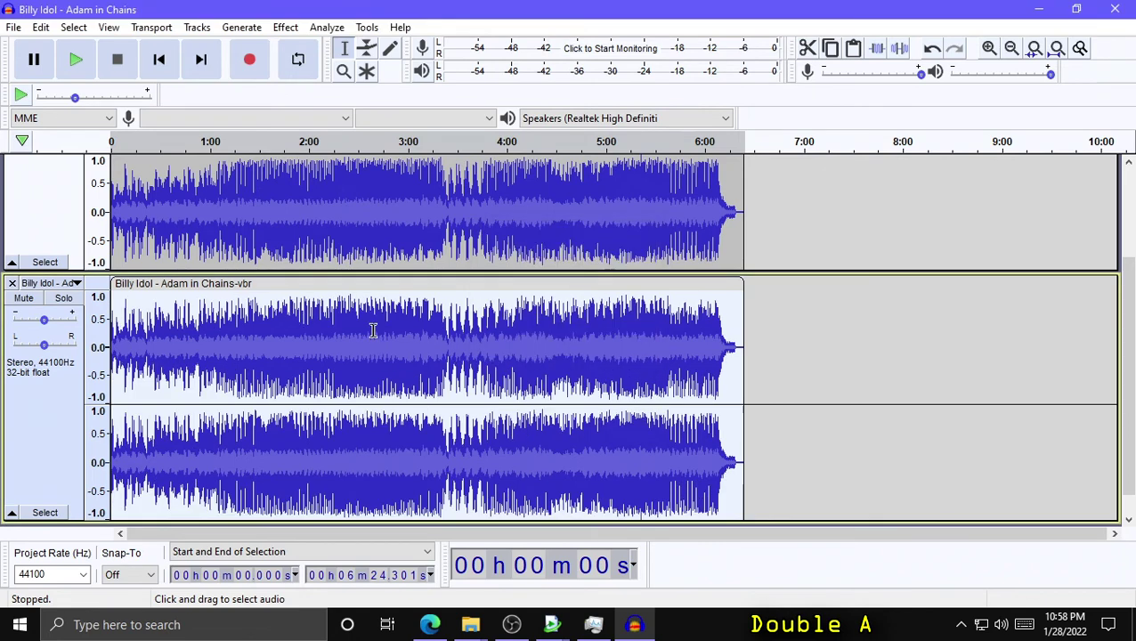
Select both tracks end to end and apply Mix and Render to make one Mix track
{"action": "left_click", "coordinate": [769, 373]}
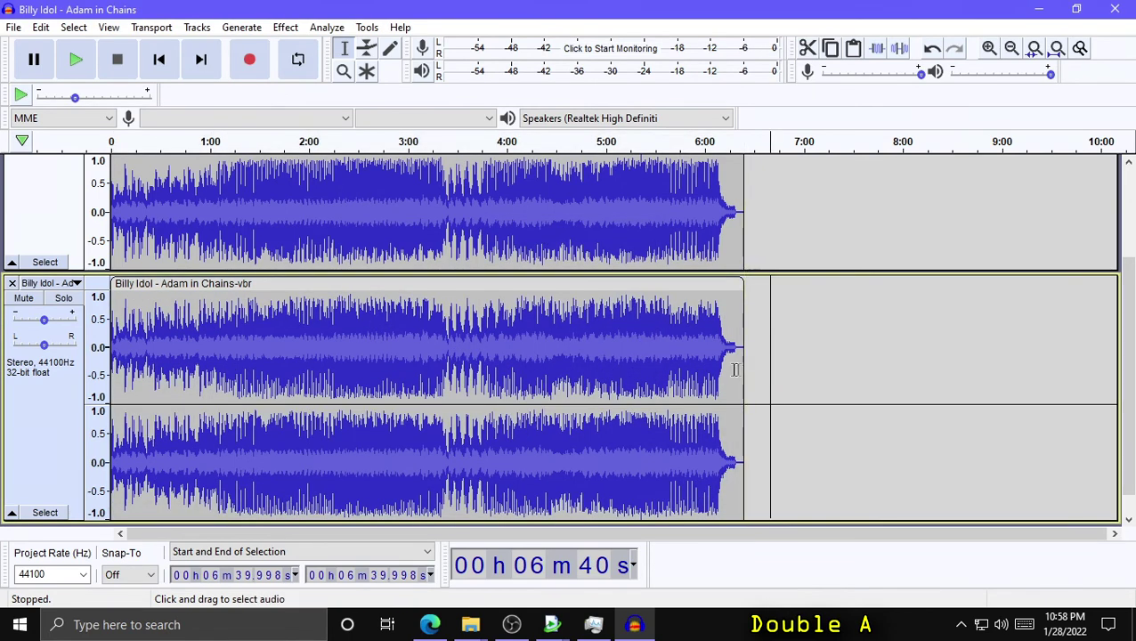
{"action": "left_click_drag", "start_coordinate": [742, 370], "coordinate": [105, 205]}
{"action": "scroll", "coordinate": [105, 204], "scroll_direction": "up", "scroll_amount": 3}
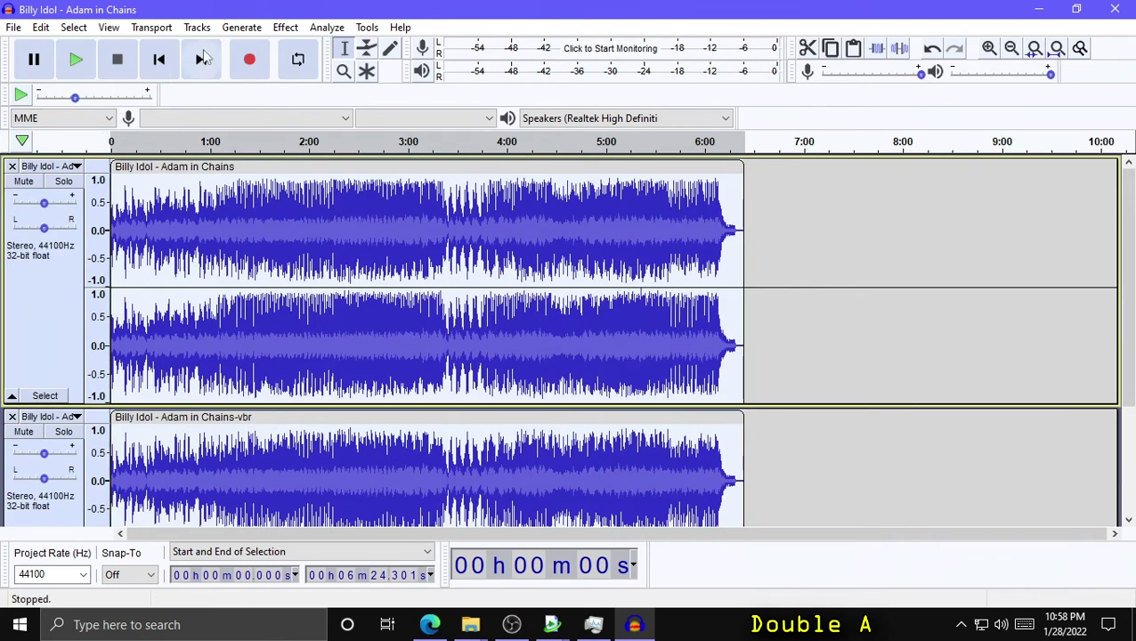
{"action": "left_click", "coordinate": [196, 28]}
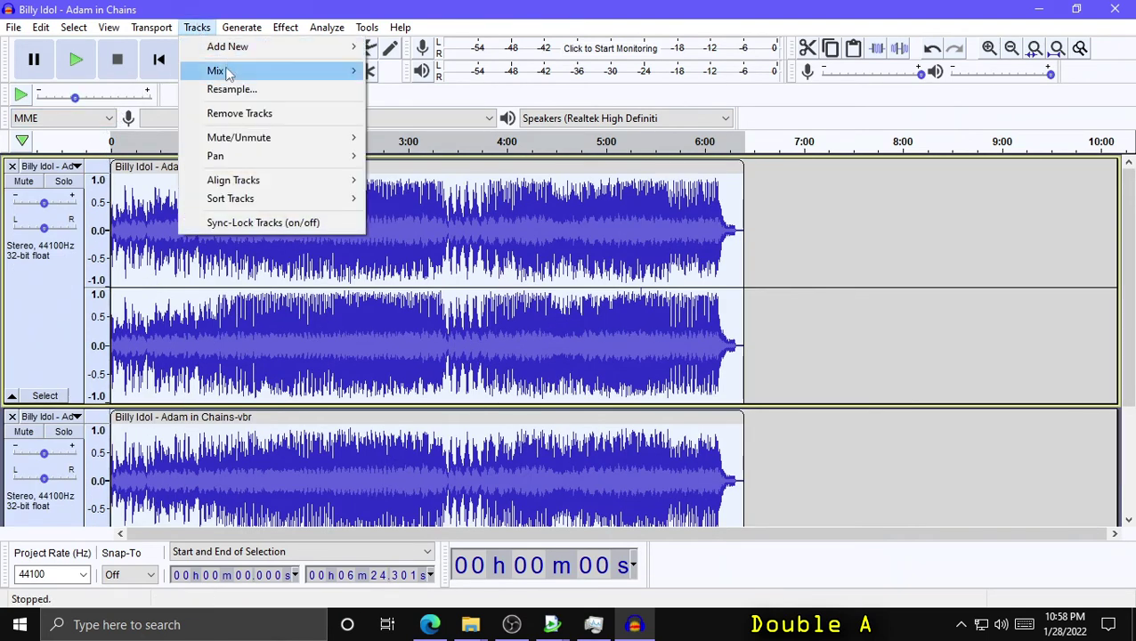
{"action": "mouse_move", "coordinate": [228, 74]}
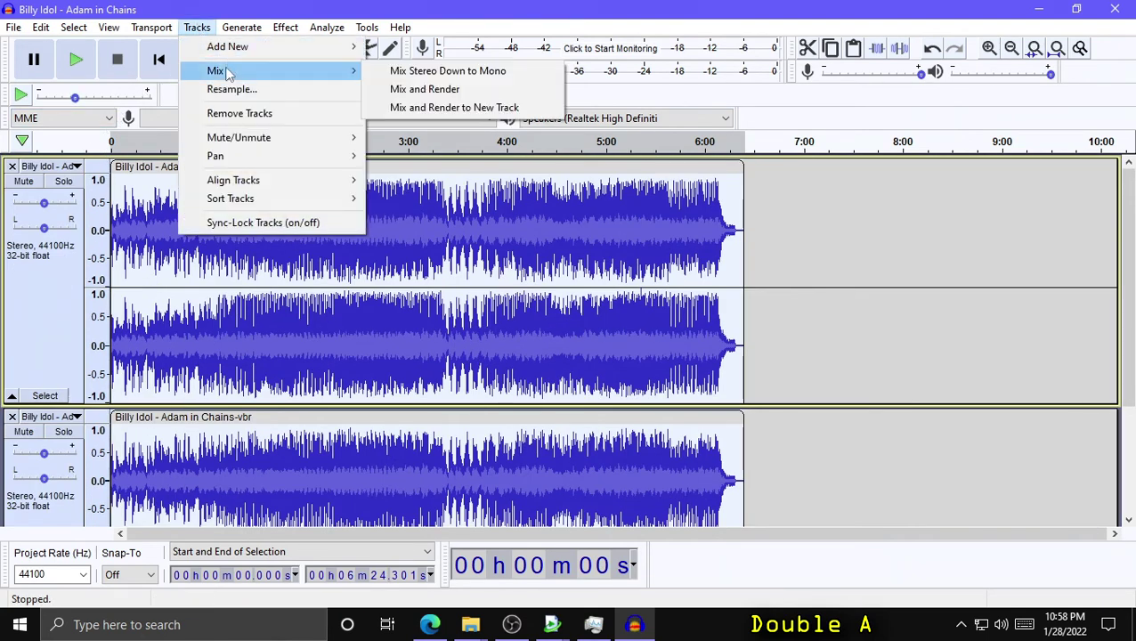
{"action": "left_click", "coordinate": [425, 92]}
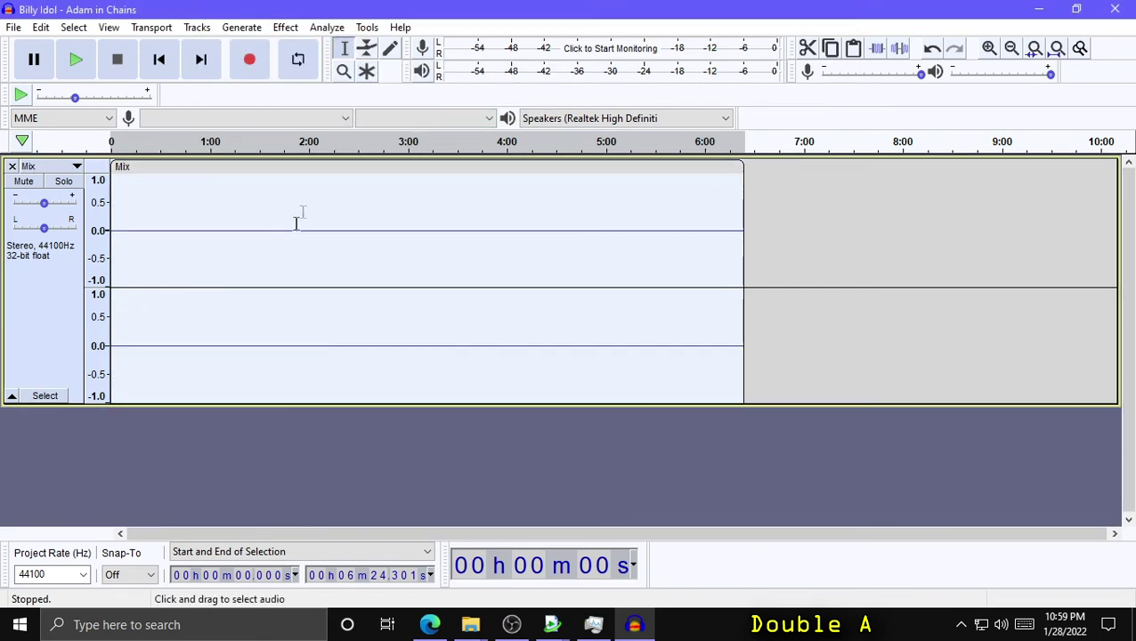
Select the whole Mix track, 0 to 6:24.301, with Ctrl+A
{"action": "left_click", "coordinate": [253, 230]}
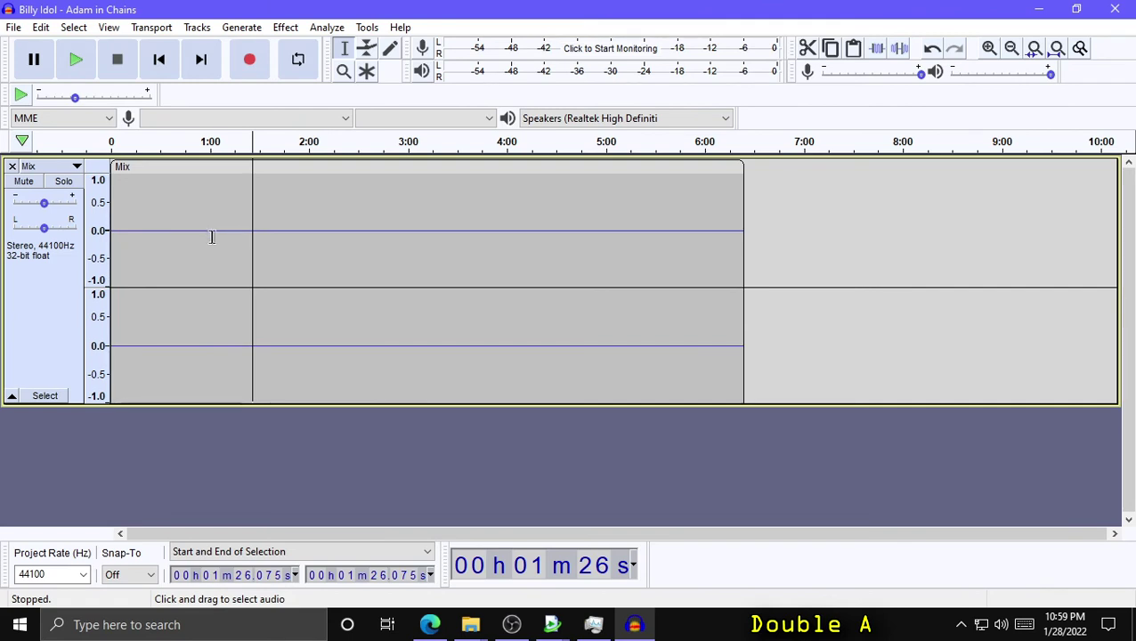
{"action": "key", "text": "ctrl+a"}
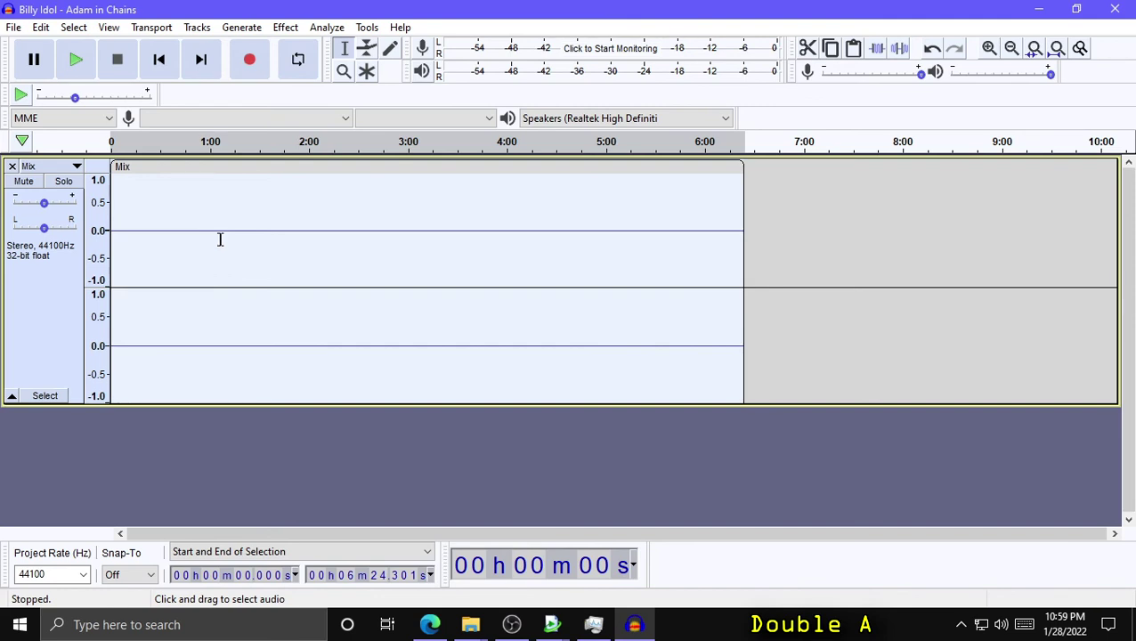
{"action": "left_click", "coordinate": [285, 27]}
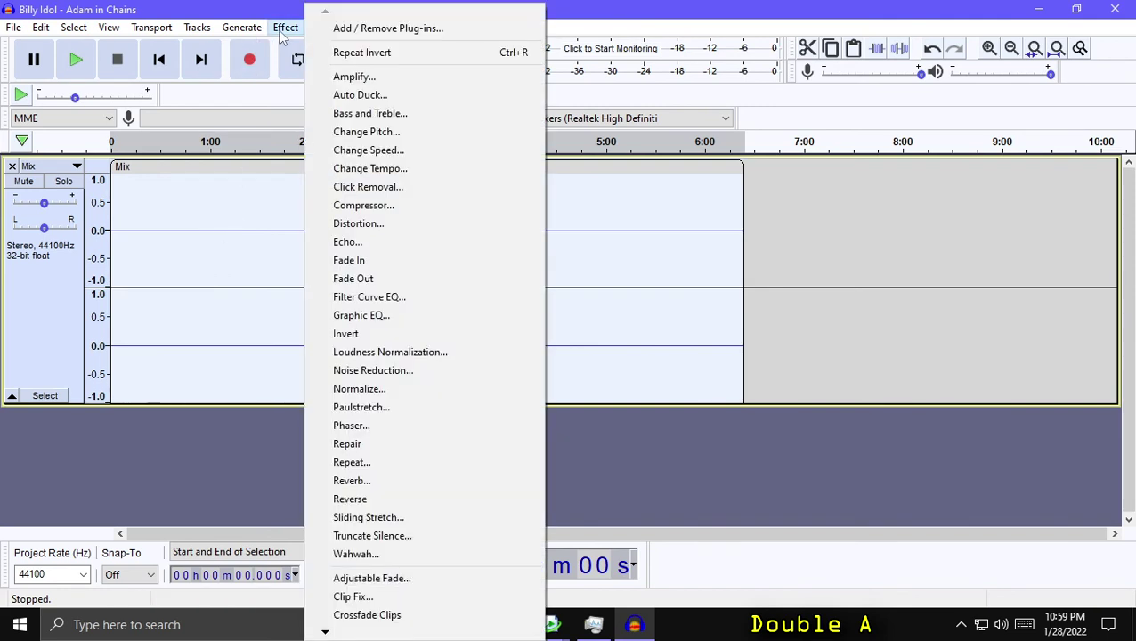
{"action": "left_click", "coordinate": [348, 79]}
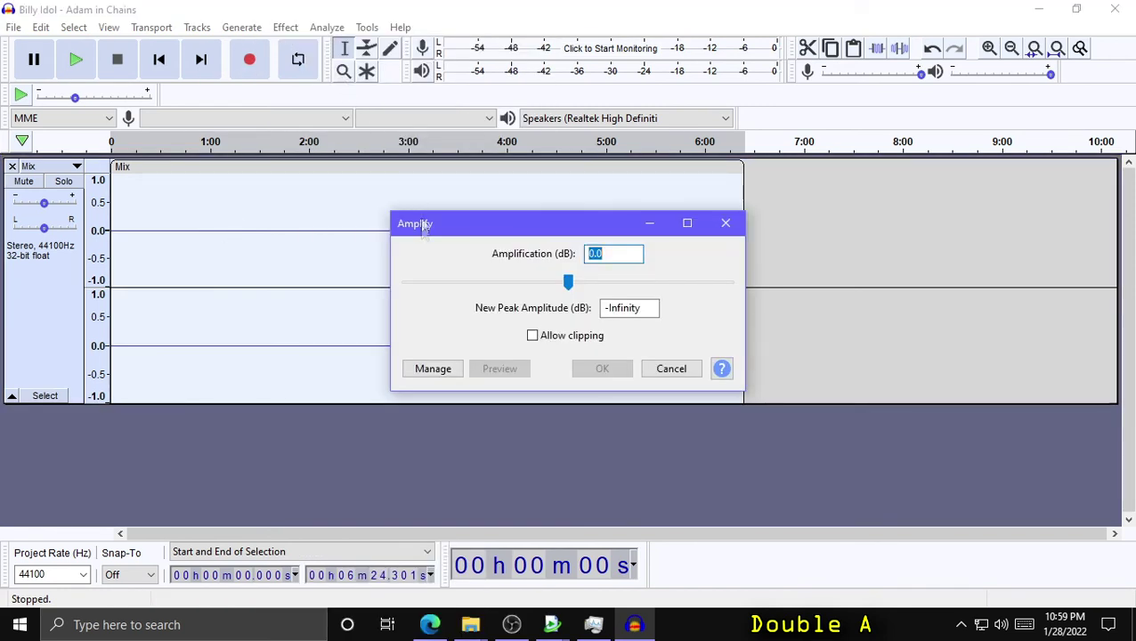
{"action": "left_click_drag", "start_coordinate": [434, 230], "coordinate": [785, 266]}
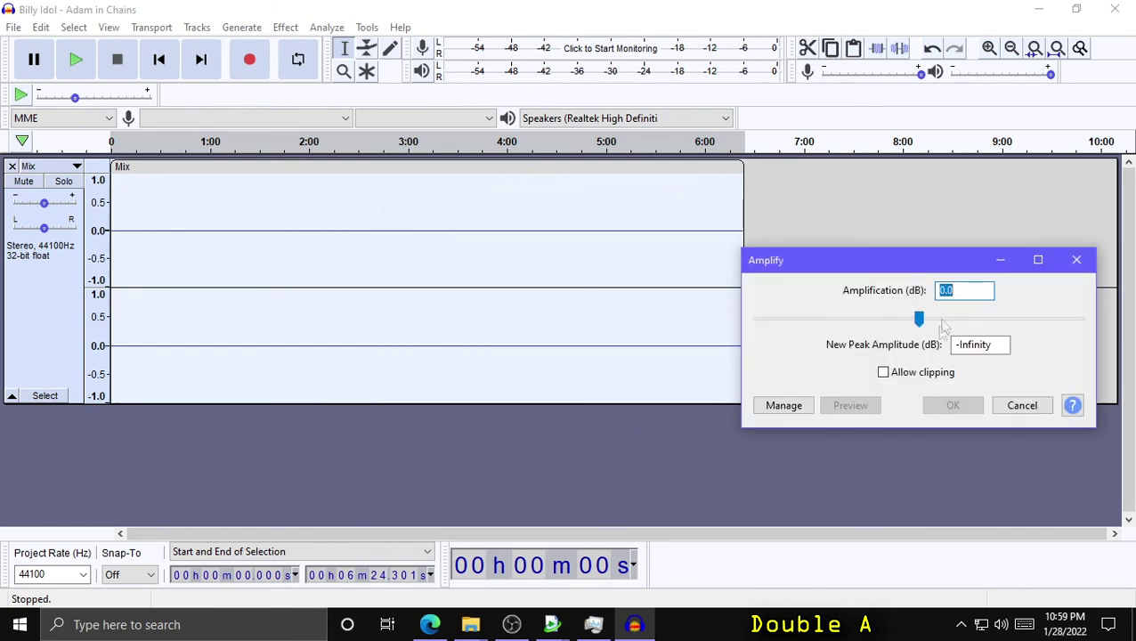
{"action": "left_click_drag", "start_coordinate": [919, 319], "coordinate": [1032, 319]}
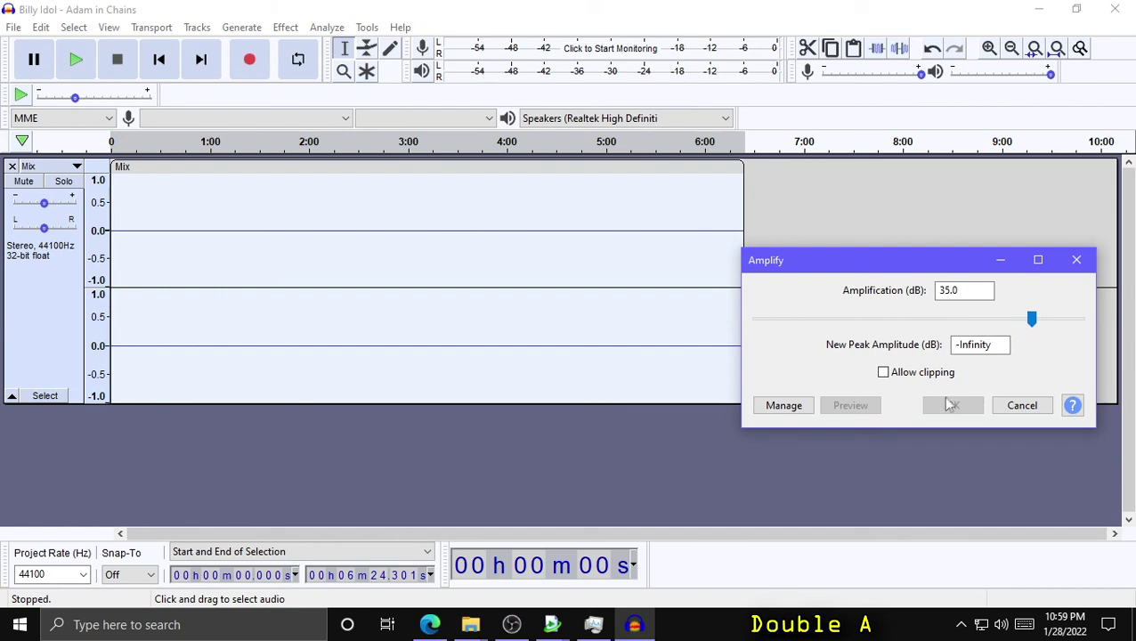
{"action": "left_click", "coordinate": [1022, 406]}
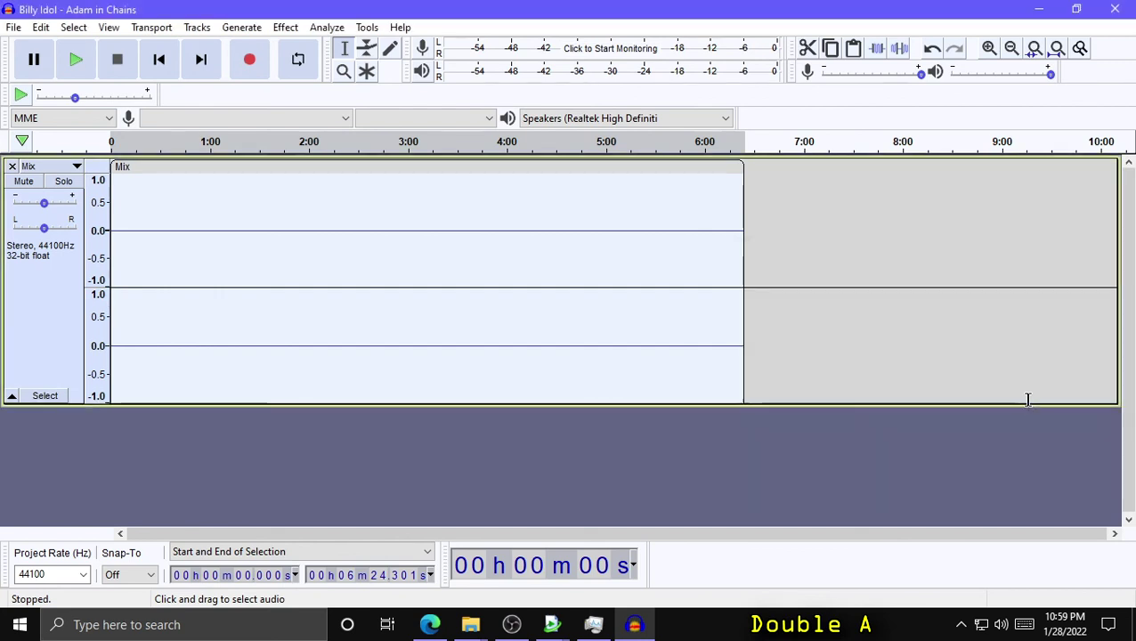
{"action": "left_click", "coordinate": [190, 247]}
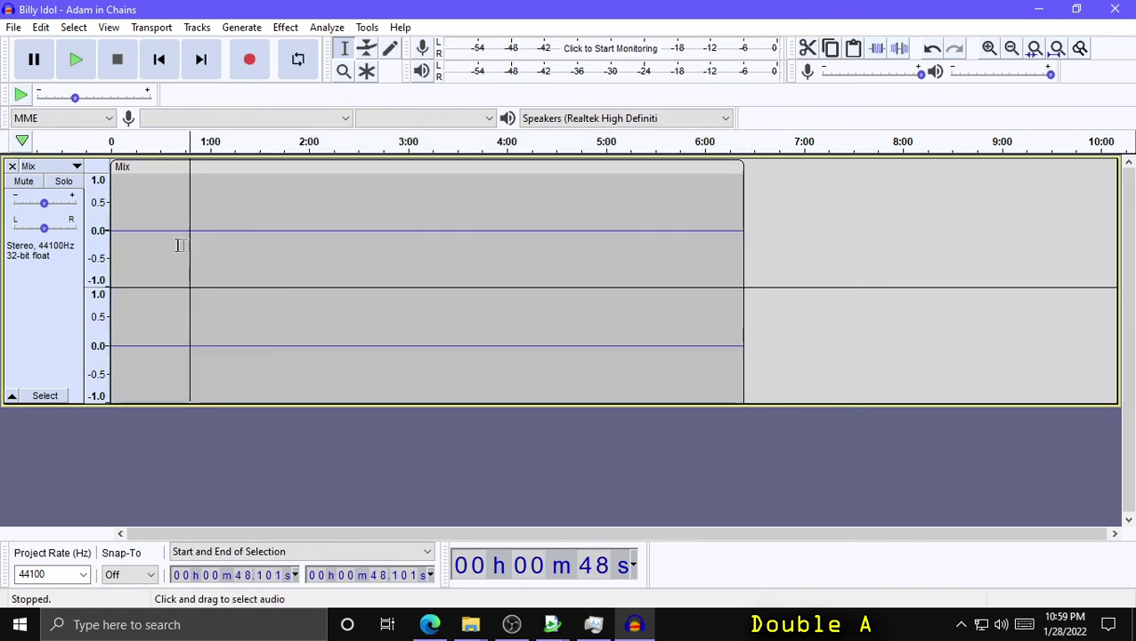